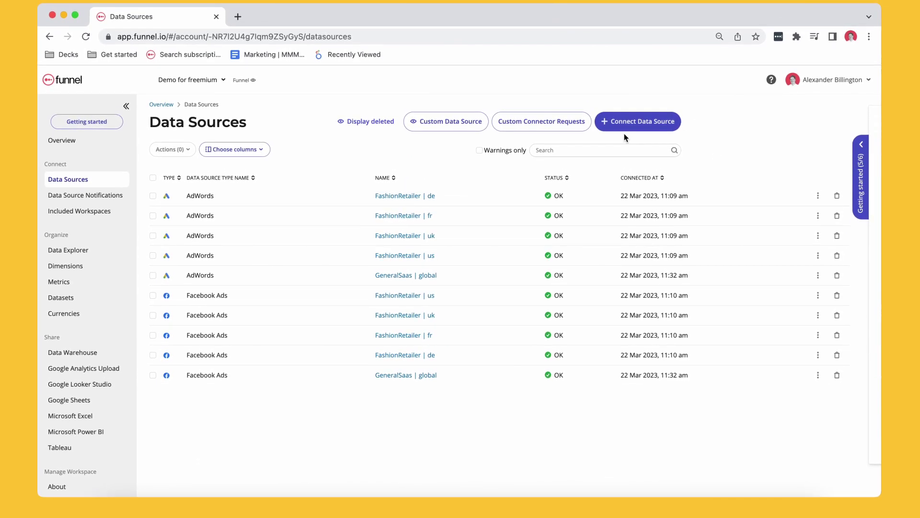
Pick the example Google Analytics 4 property GeneralSaas | GA4_global as a new data source.
left_click(619, 124)
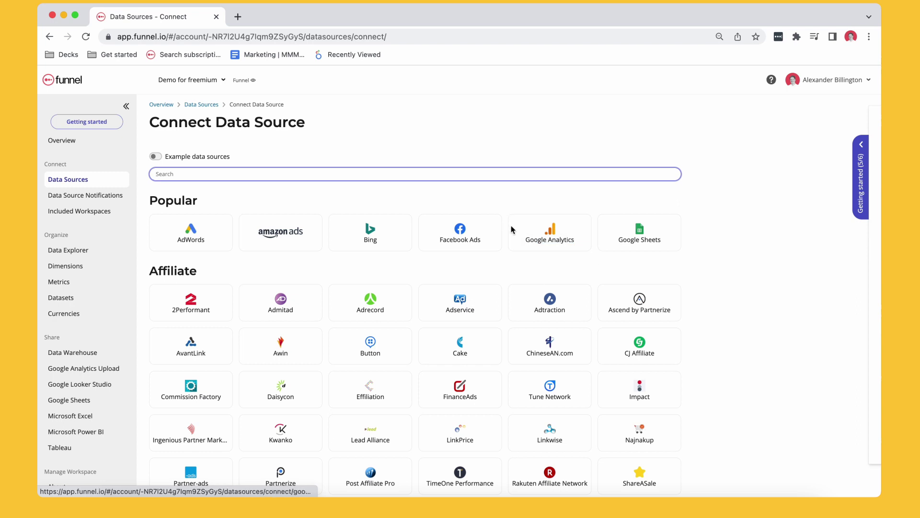
left_click(156, 156)
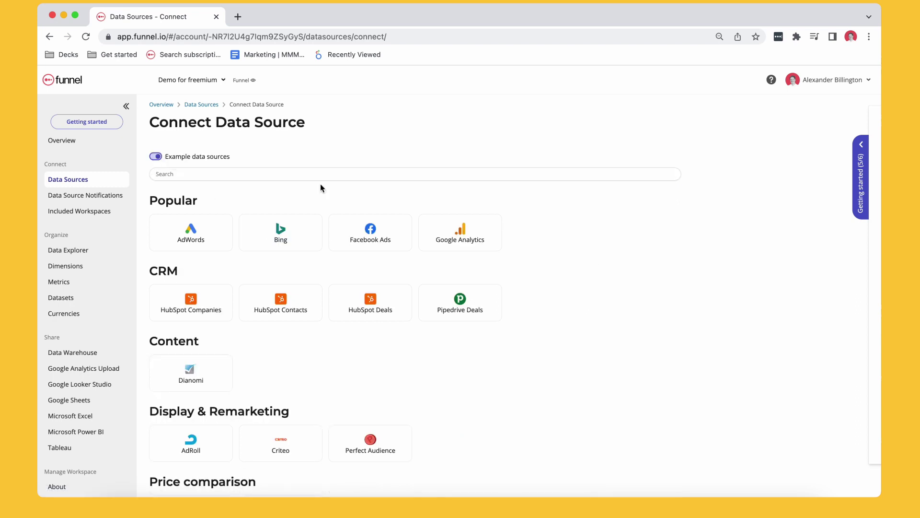
left_click(436, 232)
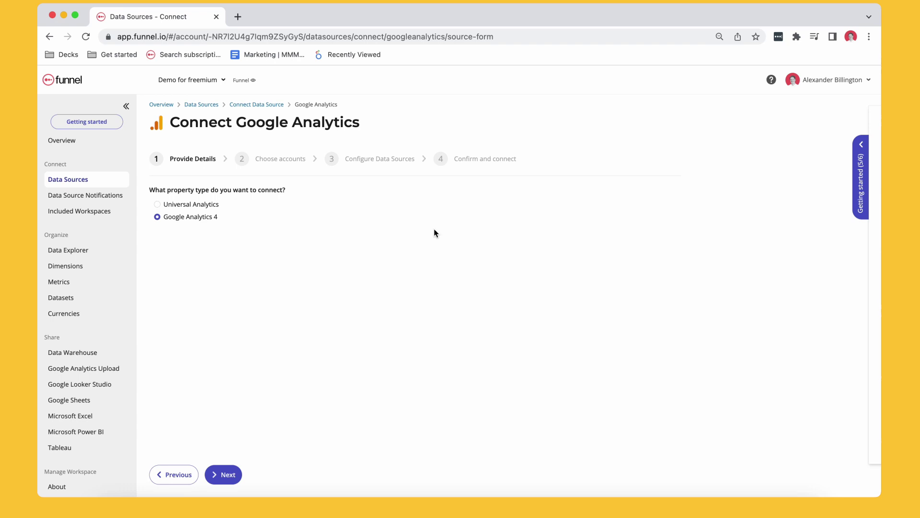
left_click(225, 475)
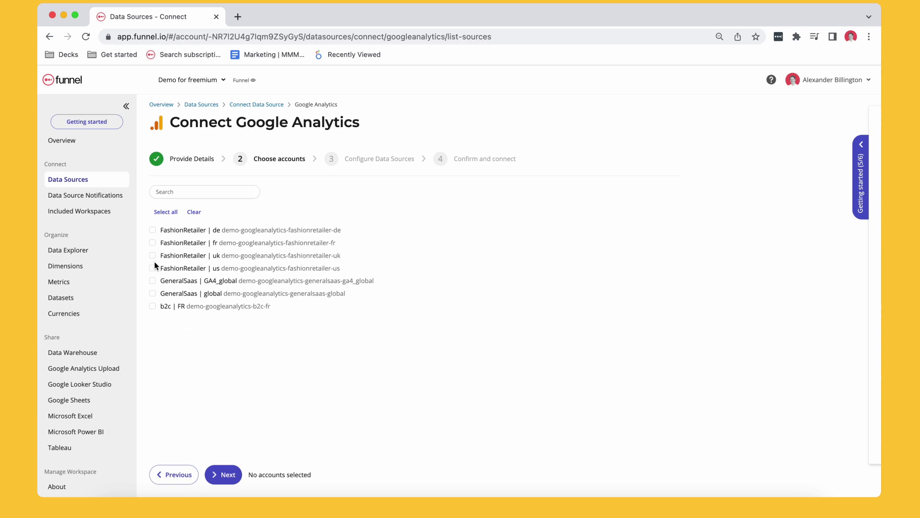
left_click(153, 281)
Keep the standard data fields and connect the GeneralSaas | GA4_global source.
left_click(222, 474)
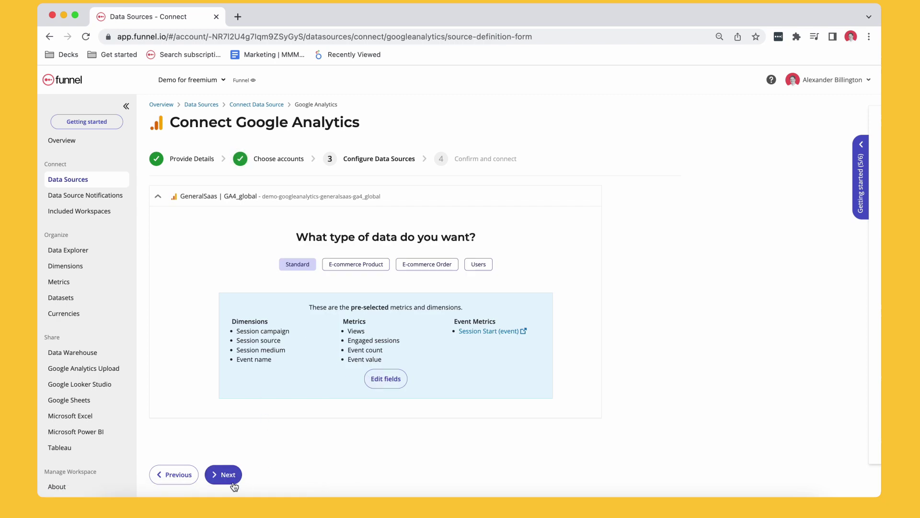
left_click(222, 476)
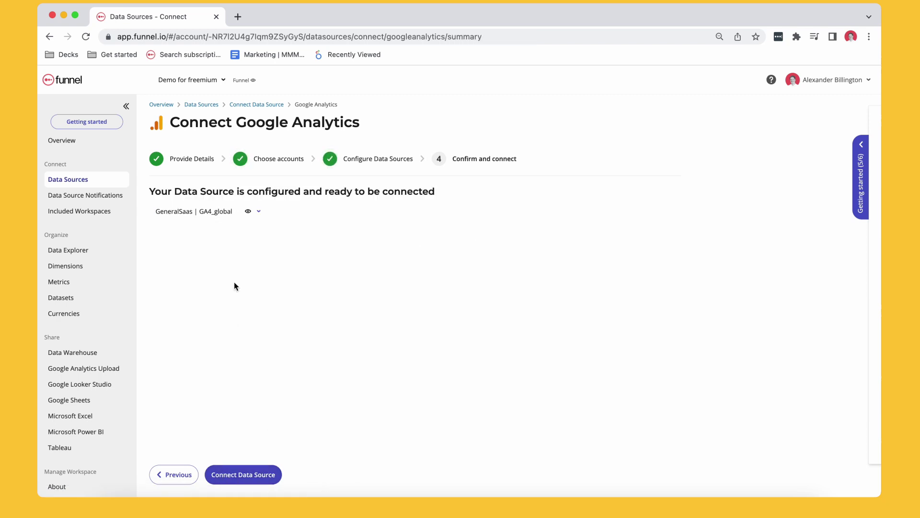
left_click(251, 472)
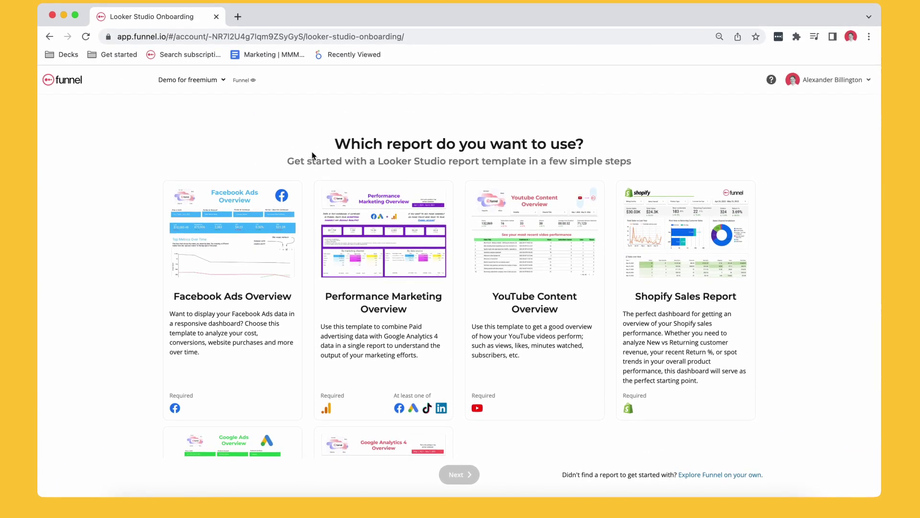
Choose the Google Analytics 4 Overview template and continue past the Connect your data step.
scroll(304, 247, "down", 3)
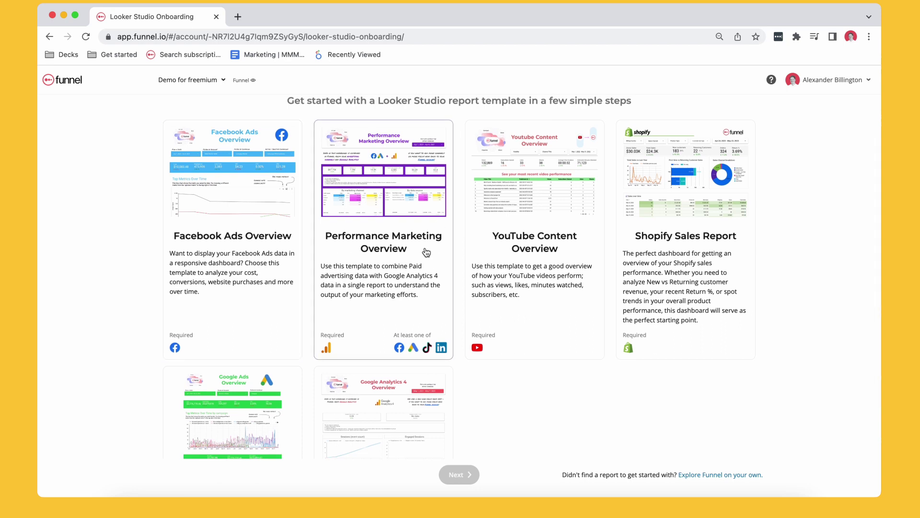
scroll(681, 230, "down", 5)
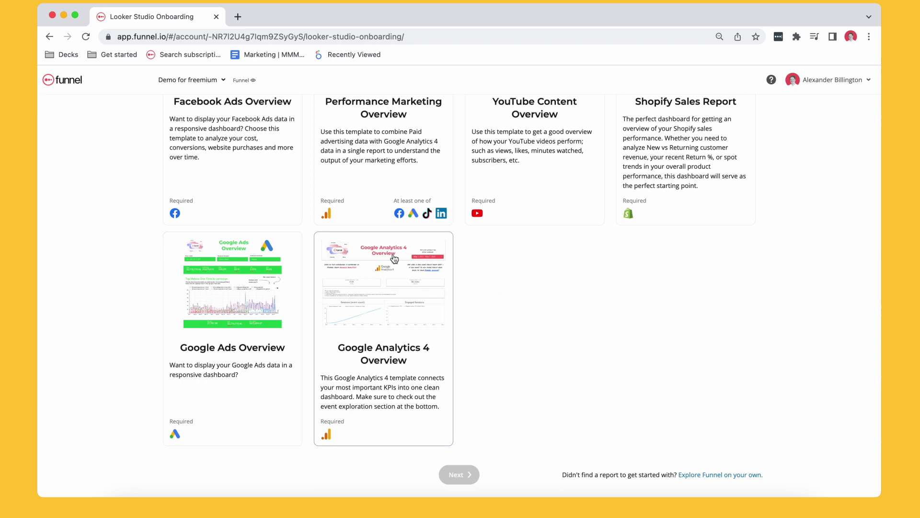
left_click(395, 309)
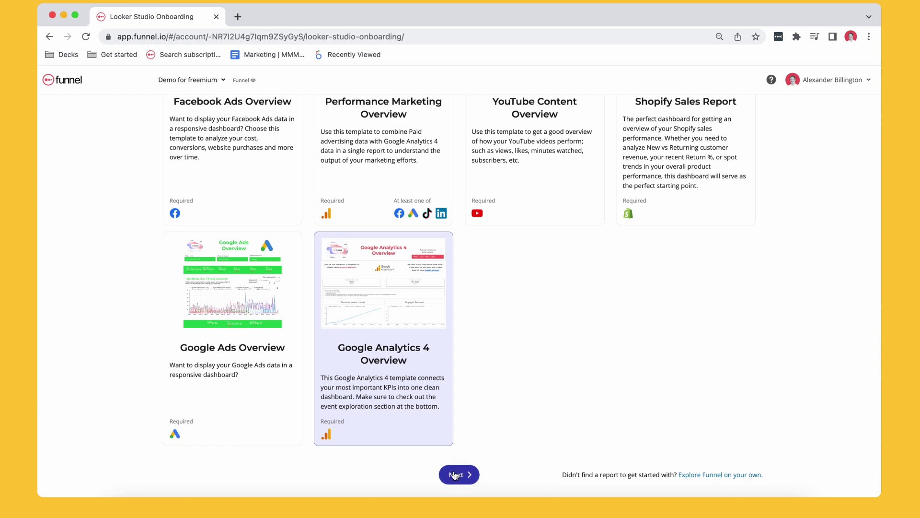
left_click(456, 475)
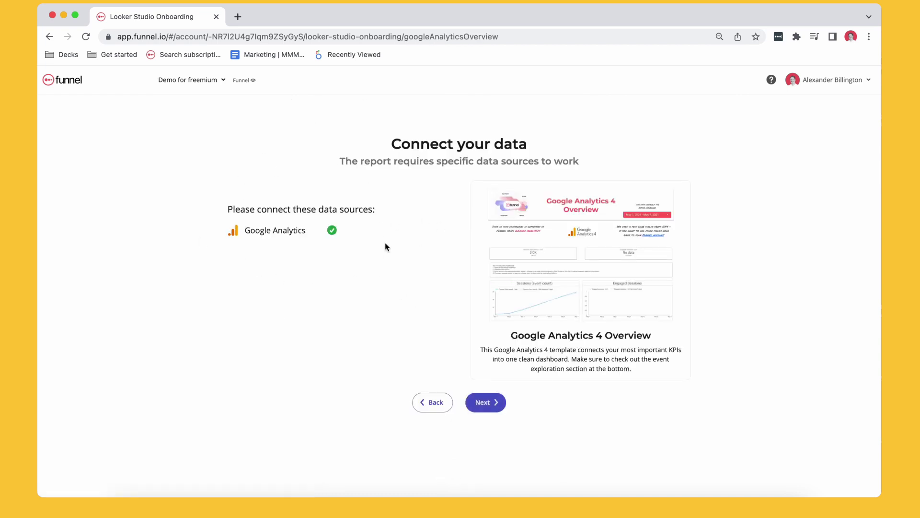
left_click(485, 401)
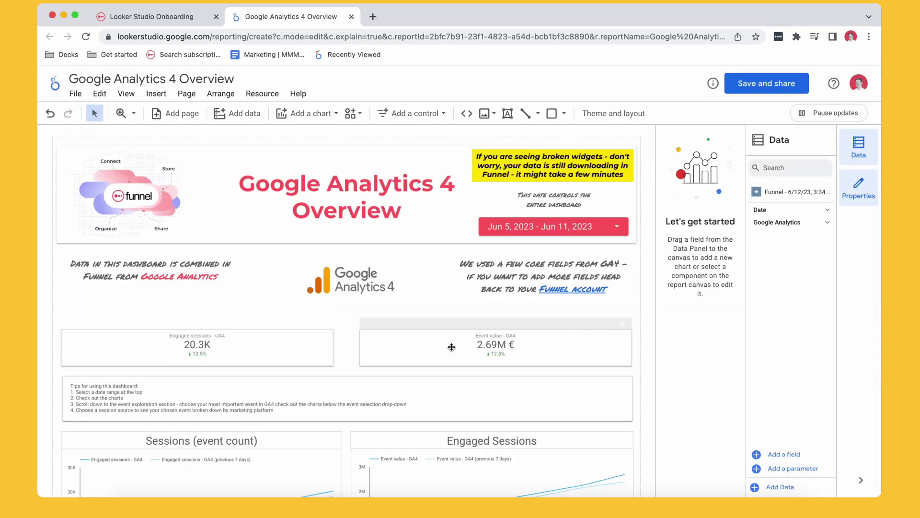
Scroll the generated GA4 Overview report down toward the event exploration section and back to the top.
scroll(451, 346, "down", 12)
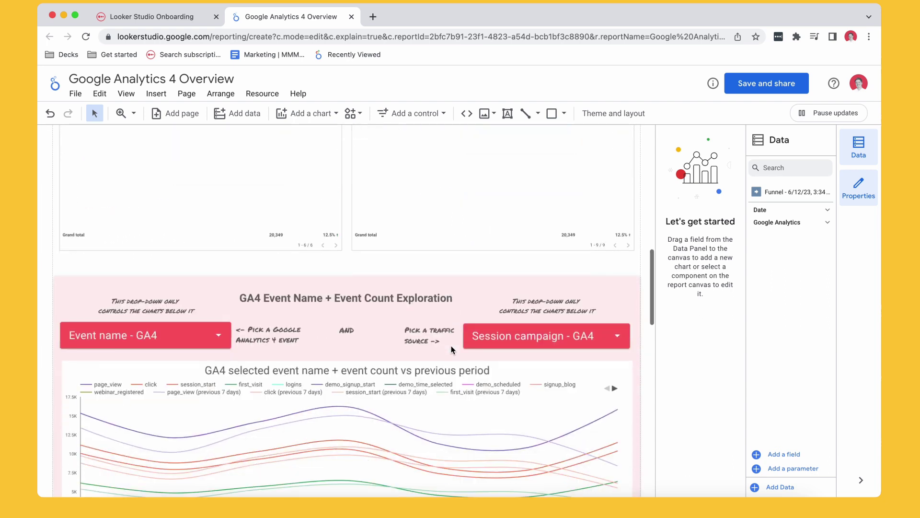
scroll(451, 349, "down", 5)
scroll(451, 349, "up", 15)
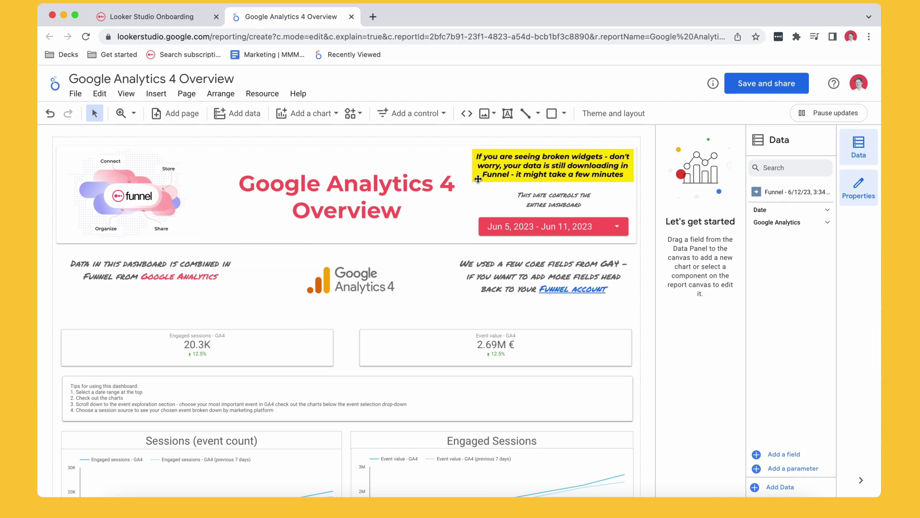
Delete the yellow broken-widgets note and the Funnel data-combination text box.
left_click(478, 179)
key("Delete")
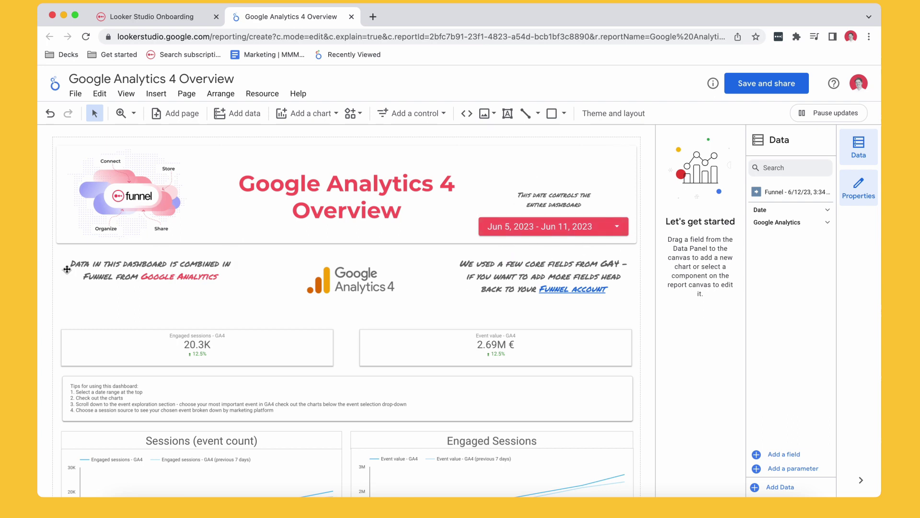
left_click(152, 275)
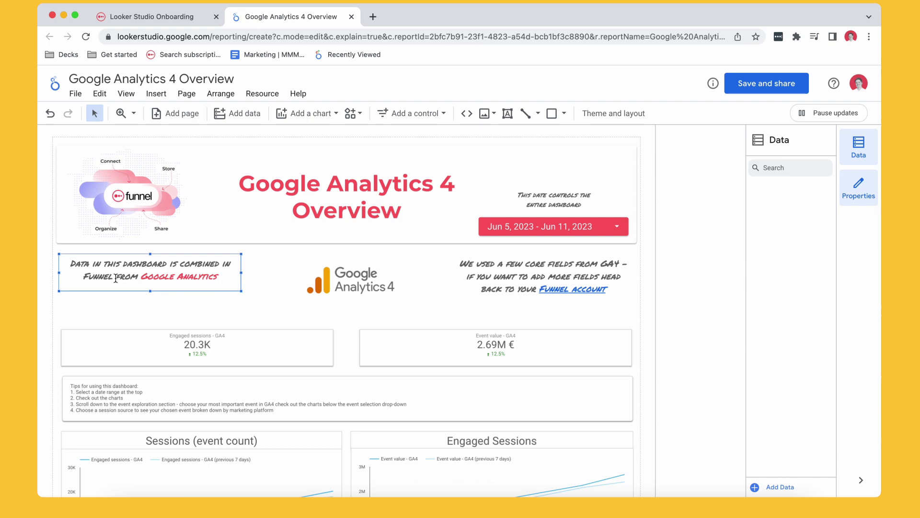
left_click(181, 307)
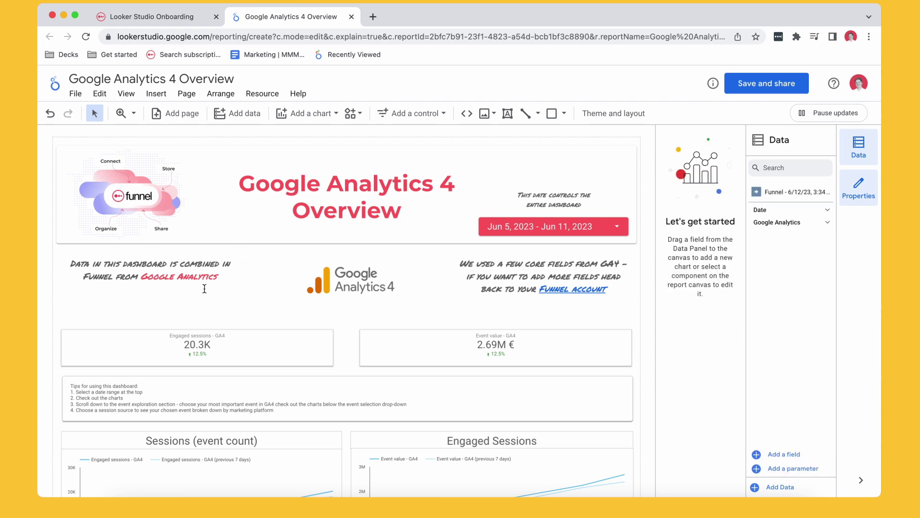
left_click(204, 289)
key("Delete")
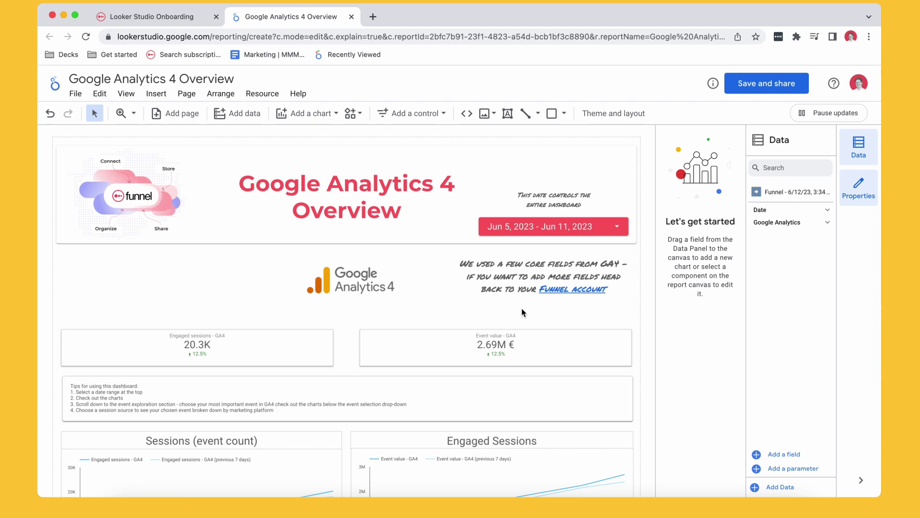
Inspect the Funnel account link in the GA4 core-fields text, then return to Funnel onboarding.
left_click(562, 287)
left_click(565, 290)
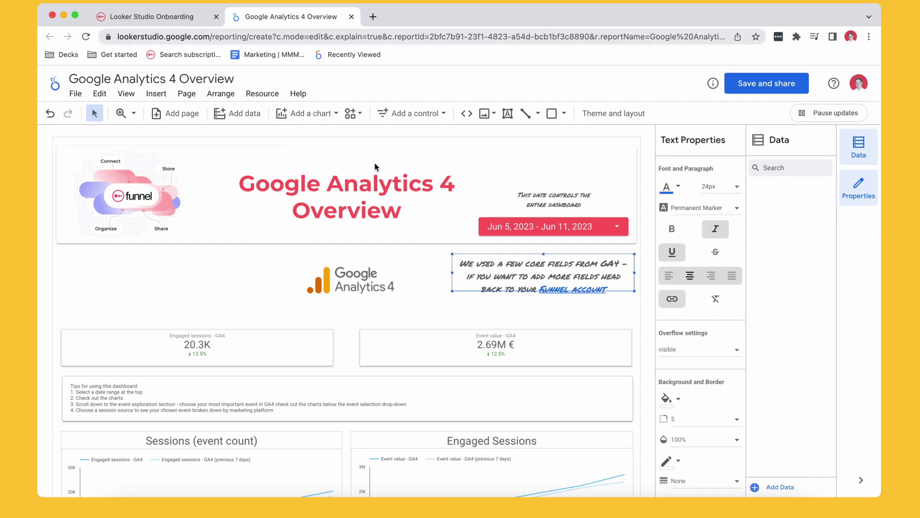
left_click(464, 314)
left_click(183, 16)
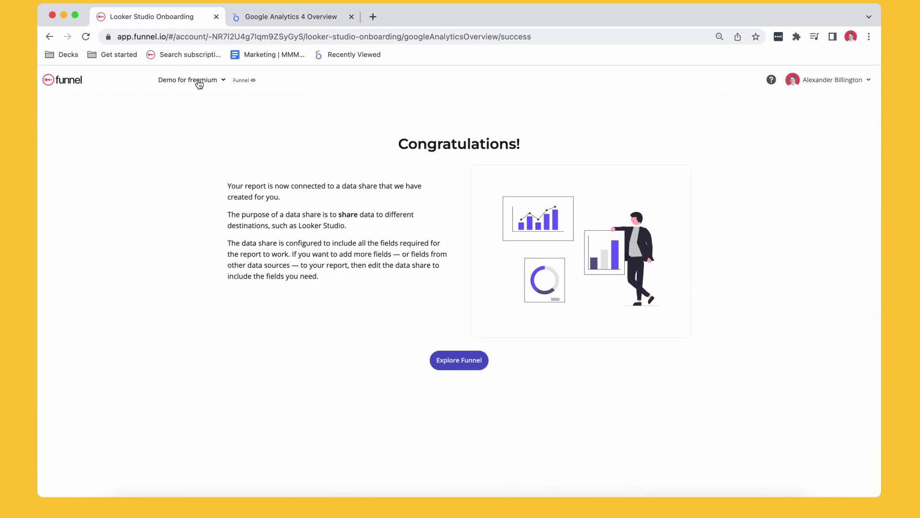
Move on from the congratulations page to Funnel's Data Explorer.
left_click(476, 360)
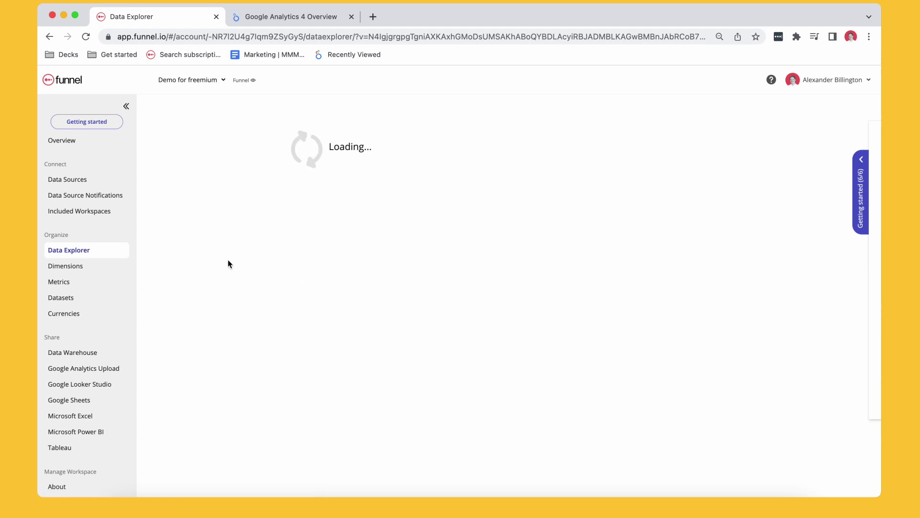
left_click(67, 180)
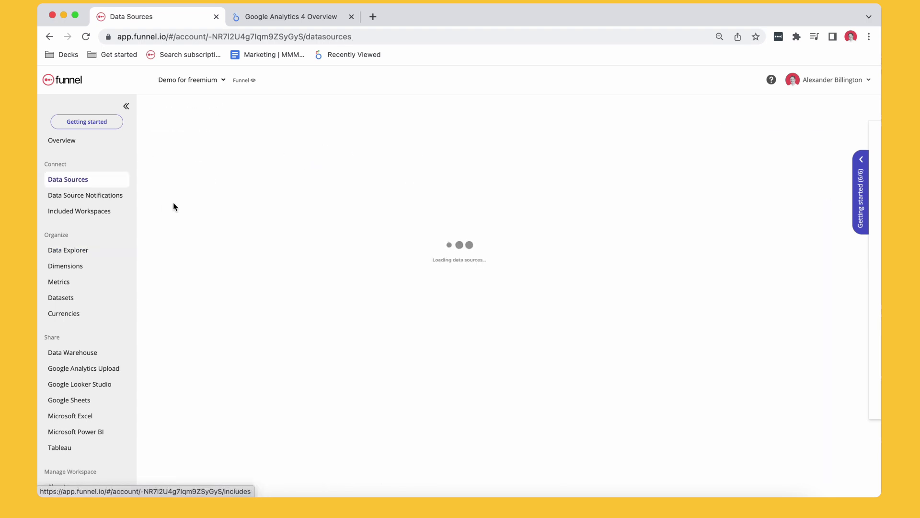
left_click(93, 251)
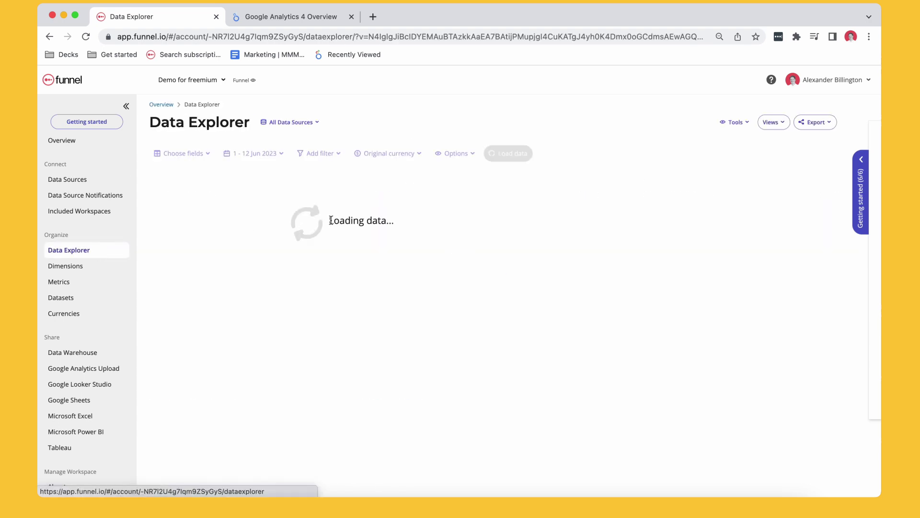
Expand and review the Google Analytics 4 Event fields, then return to the Overview report.
left_click(185, 153)
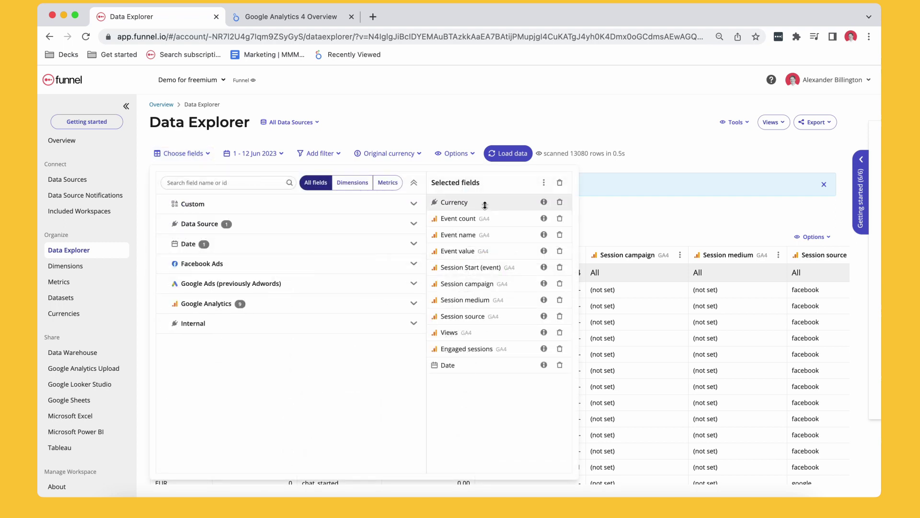
left_click(242, 304)
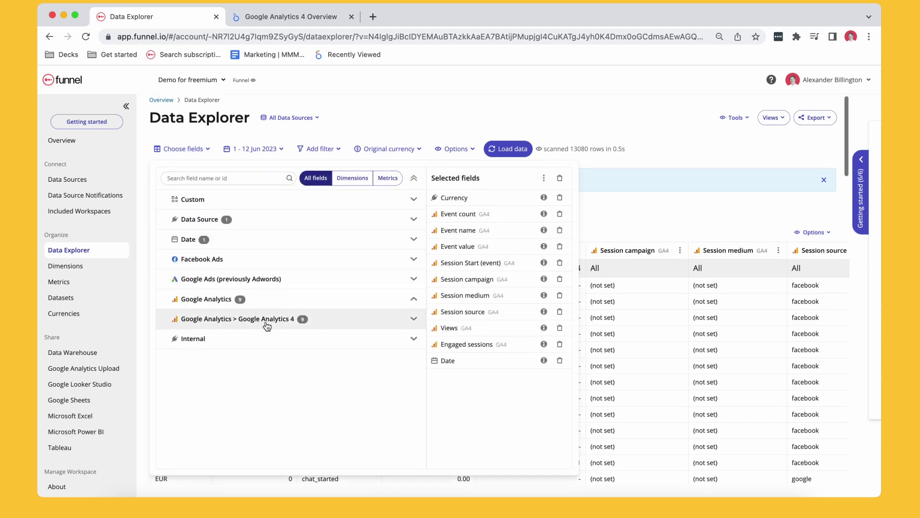
left_click(271, 322)
scroll(273, 320, "down", 3)
left_click(285, 233)
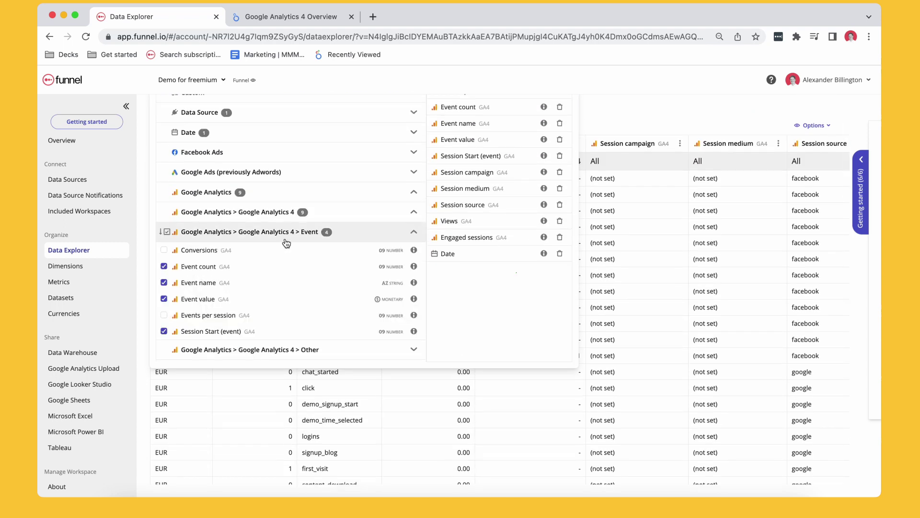
scroll(293, 293, "down", 1)
scroll(294, 296, "down", 2)
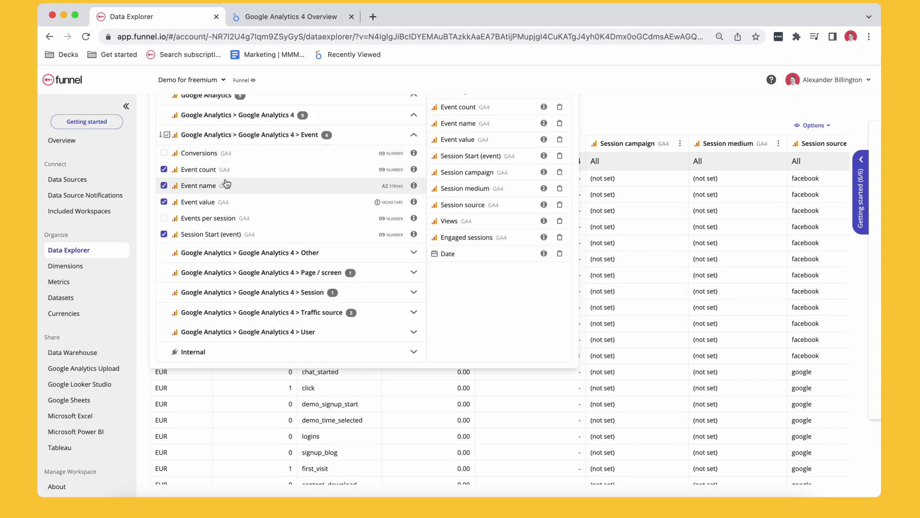
scroll(232, 153, "up", 5)
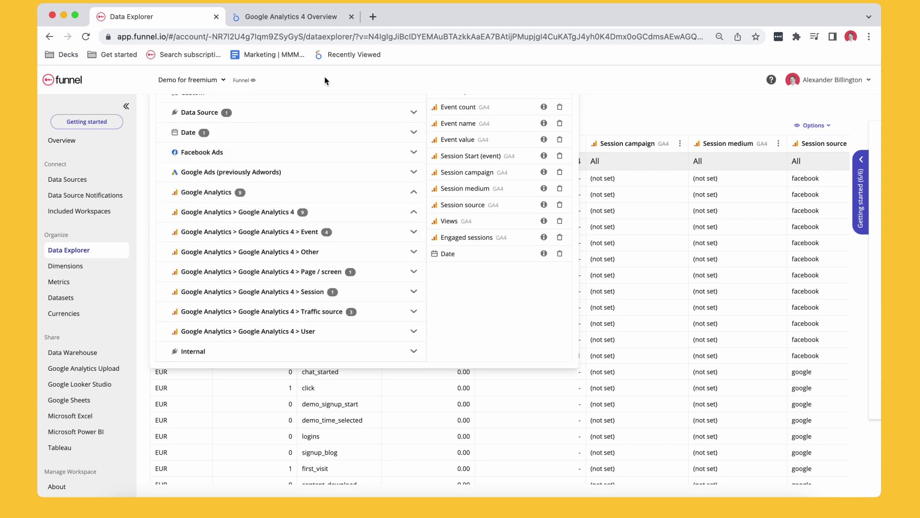
left_click(317, 19)
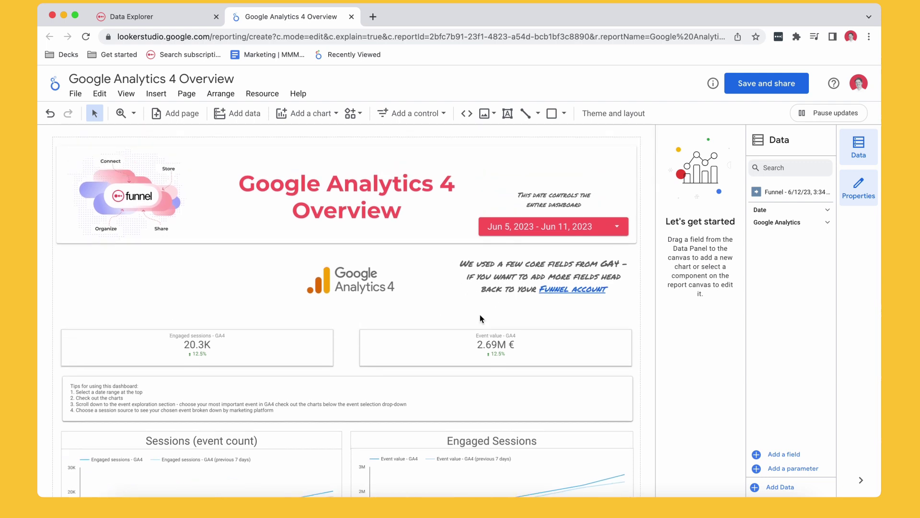
left_click(560, 289)
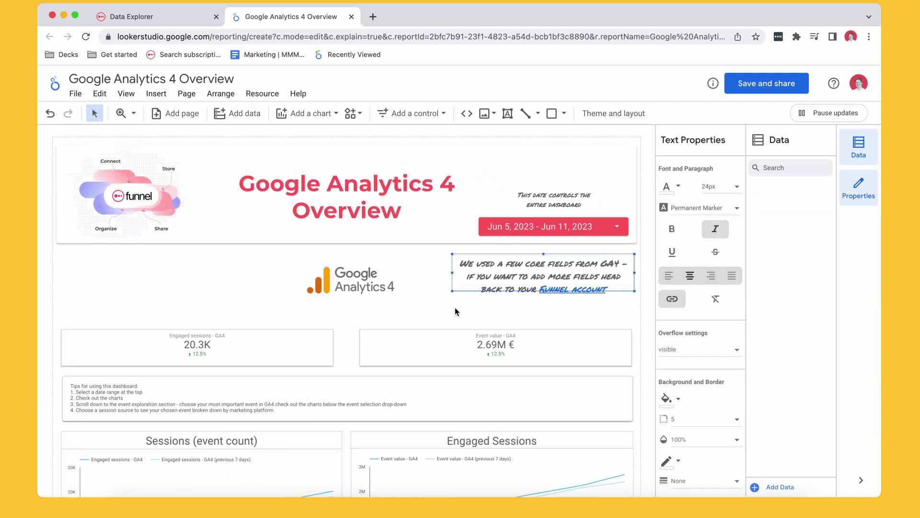
left_click(395, 315)
left_click(261, 304)
scroll(261, 302, "down", 3)
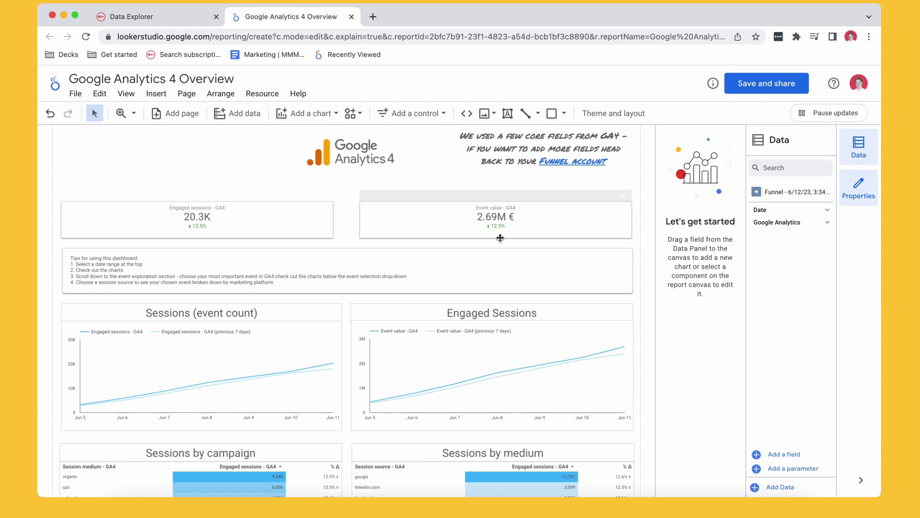
left_click(554, 218)
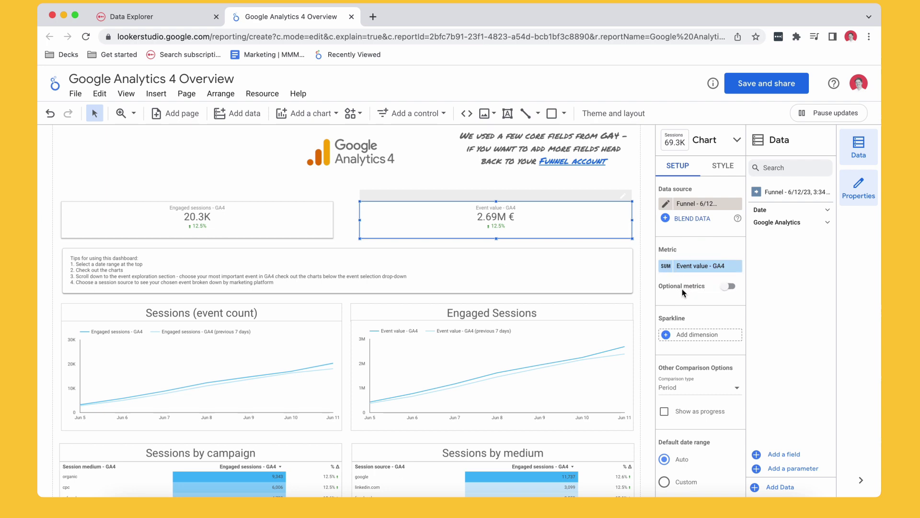
left_click(644, 251)
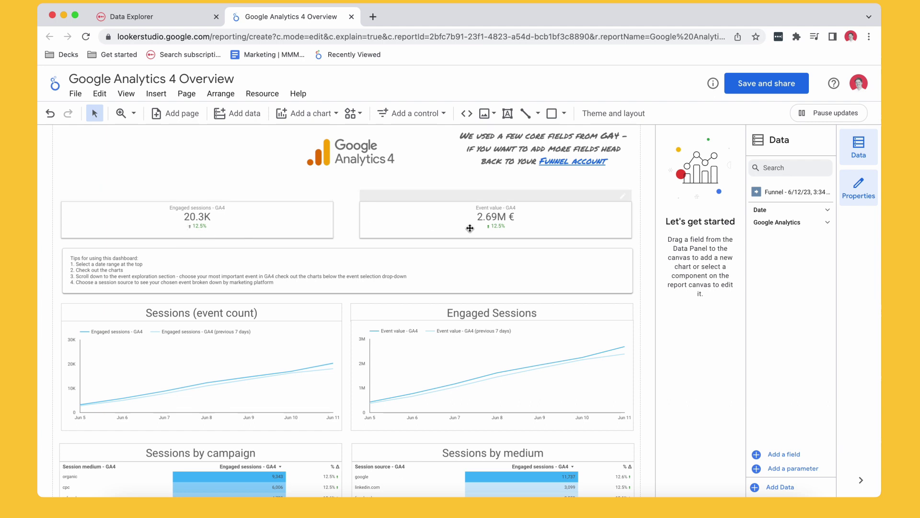
scroll(489, 293, "down", 1)
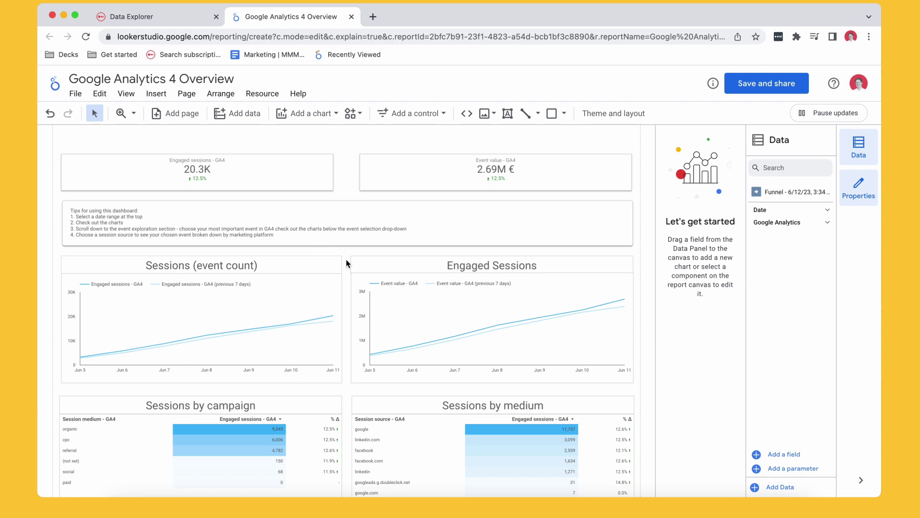
scroll(346, 263, "down", 3)
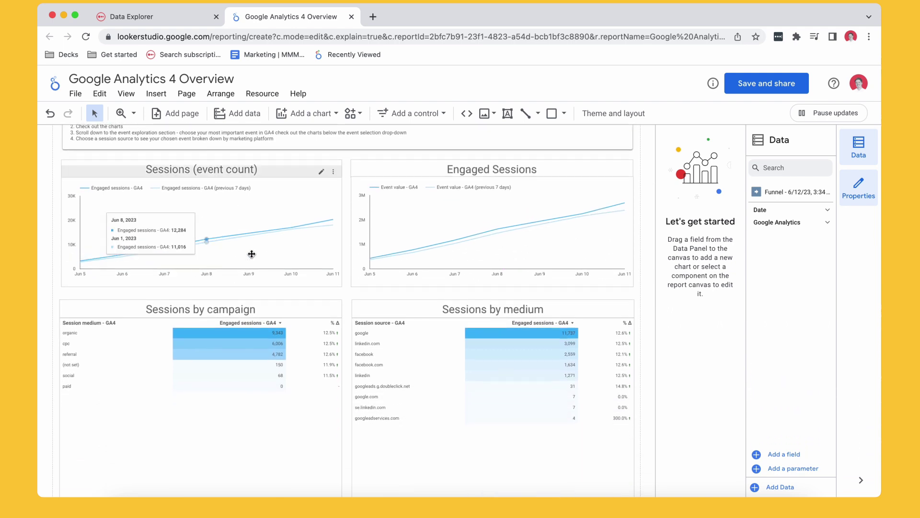
scroll(252, 252, "up", 1)
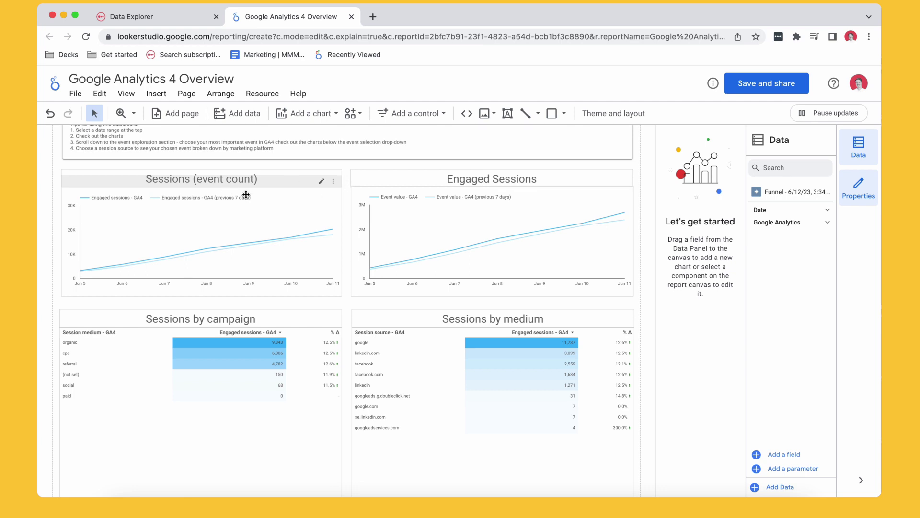
mouse_move(83, 271)
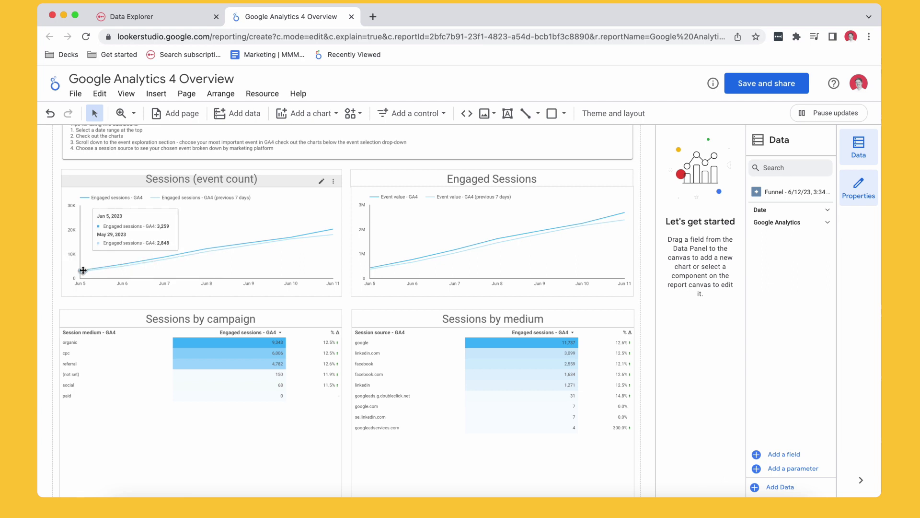
mouse_move(255, 244)
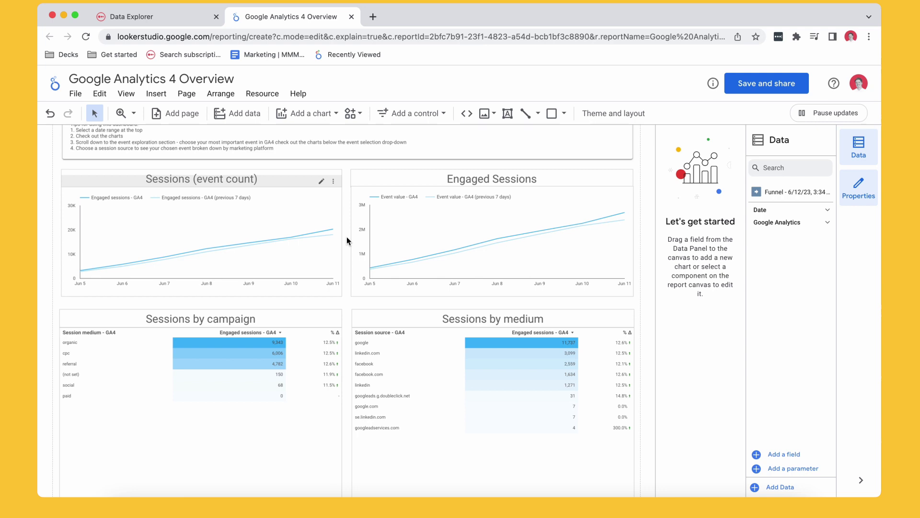
mouse_move(436, 266)
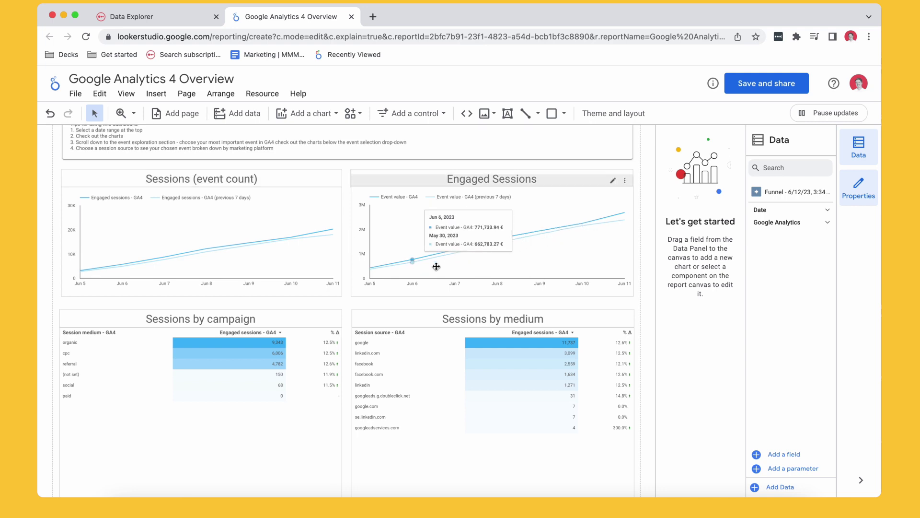
Scroll the report past the campaign and medium tables to the GA4 Event Name exploration section.
scroll(625, 349, "down", 2)
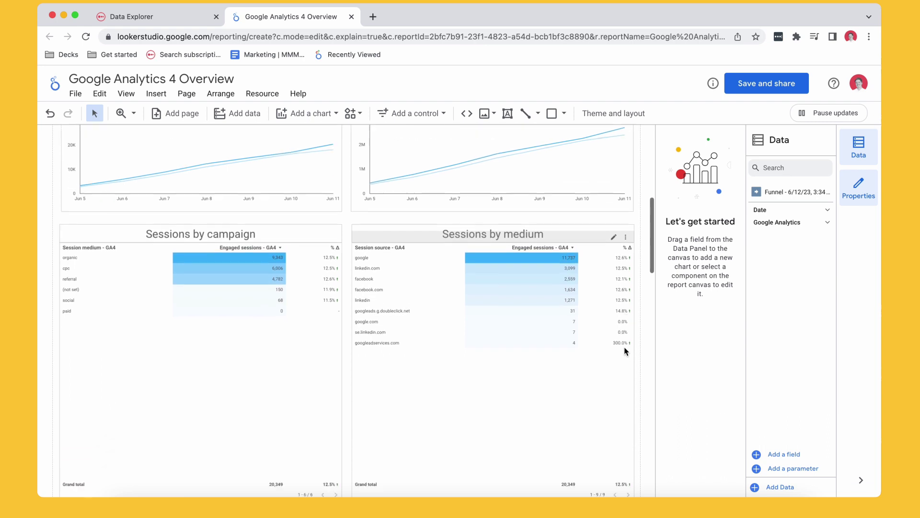
scroll(624, 351, "down", 4)
scroll(335, 283, "up", 3)
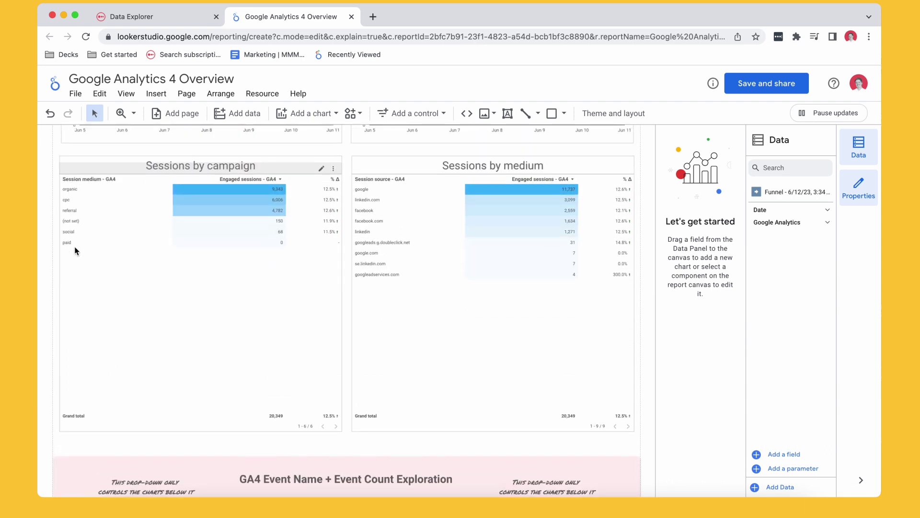
scroll(376, 291, "up", 1)
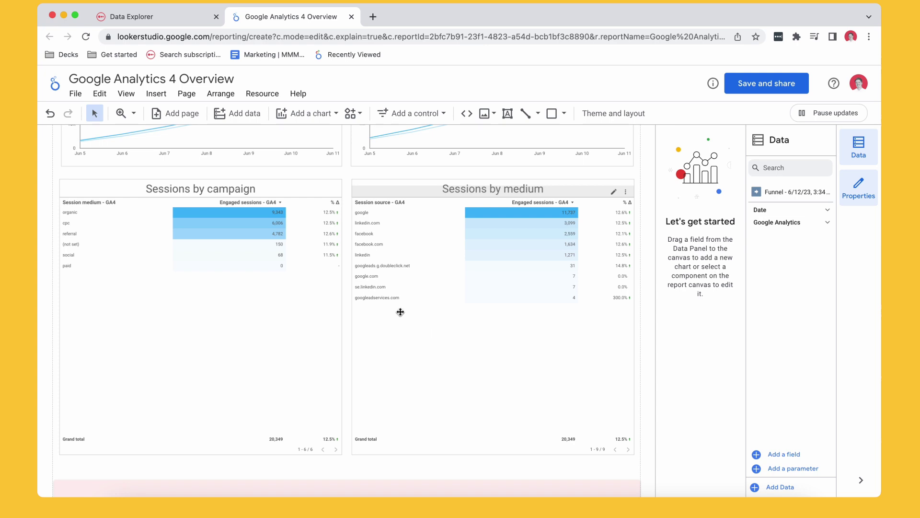
scroll(400, 312, "down", 15)
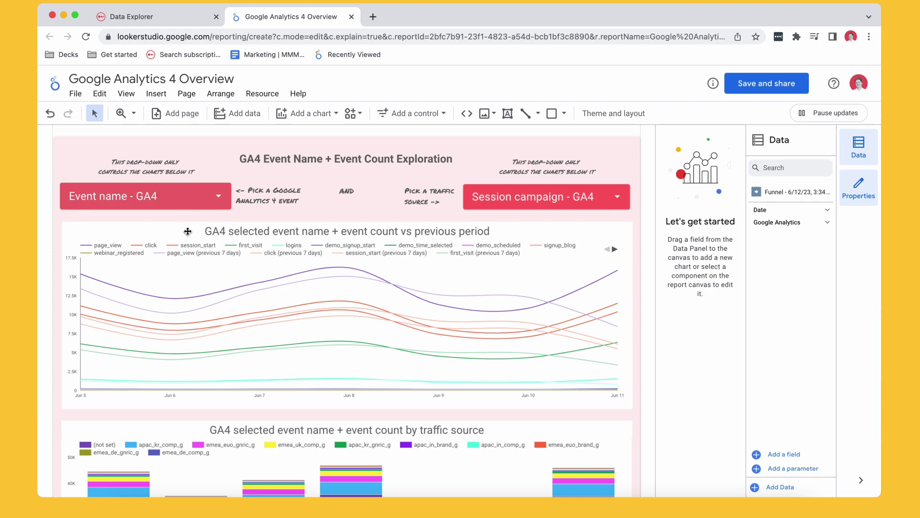
Set the Event name - GA4 control to show only signup_blog.
left_click(212, 205)
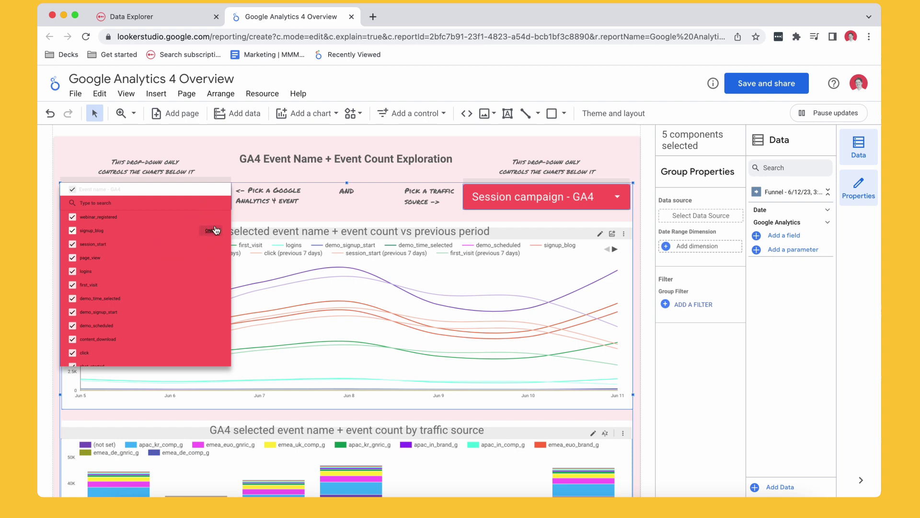
left_click(211, 231)
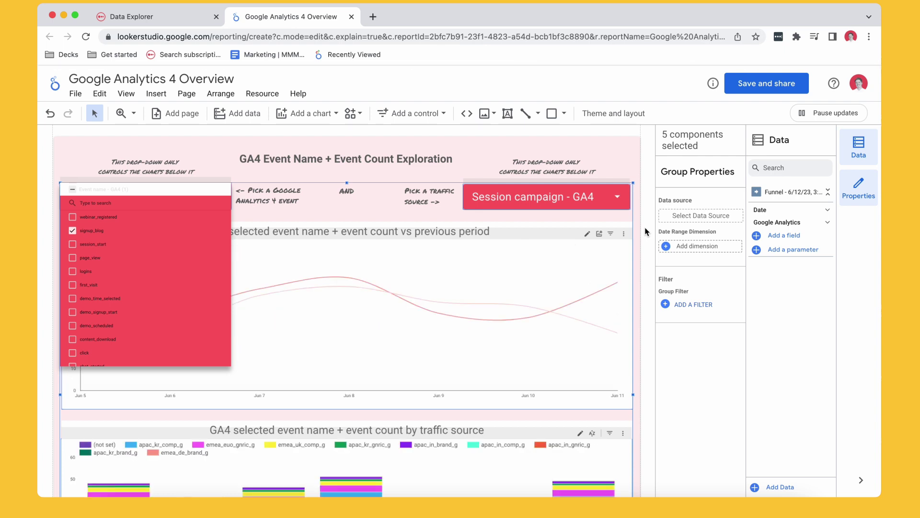
left_click(645, 232)
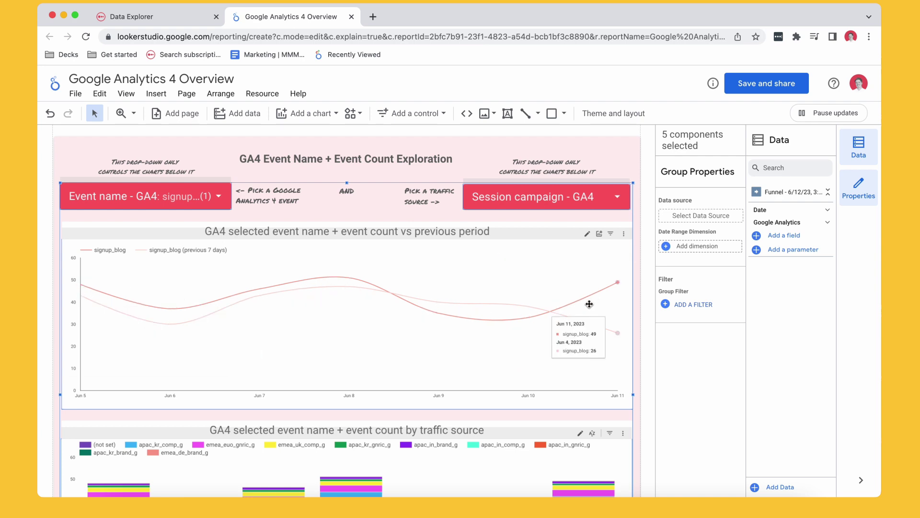
Filter the Session campaign control to only na_us_comp_g.
left_click(601, 205)
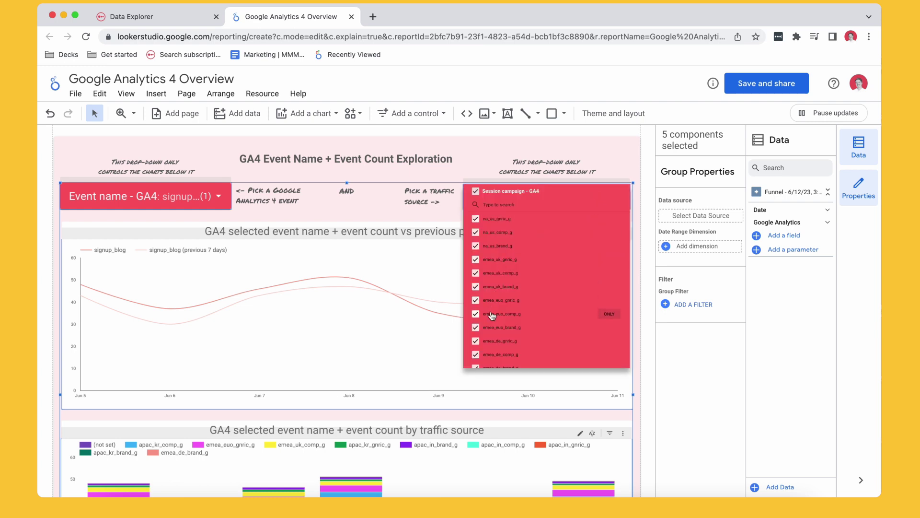
scroll(492, 313, "down", 1)
scroll(492, 314, "down", 2)
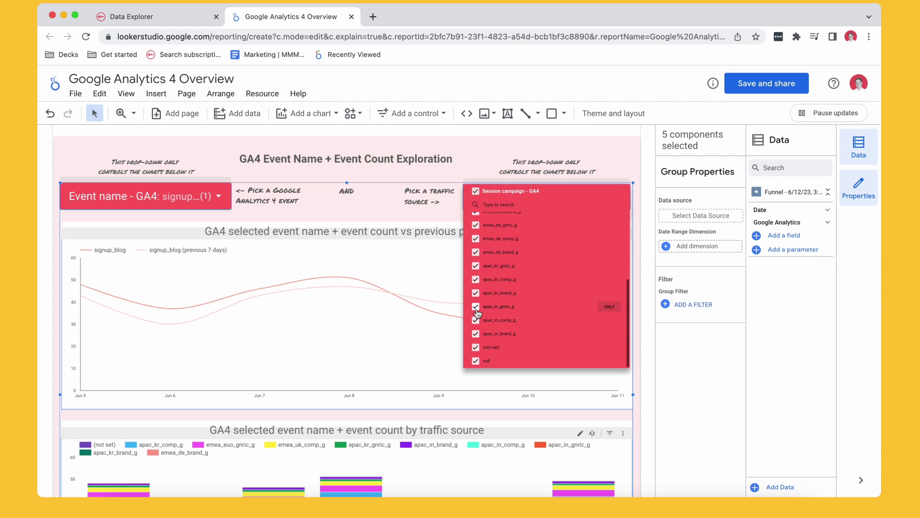
scroll(477, 313, "up", 3)
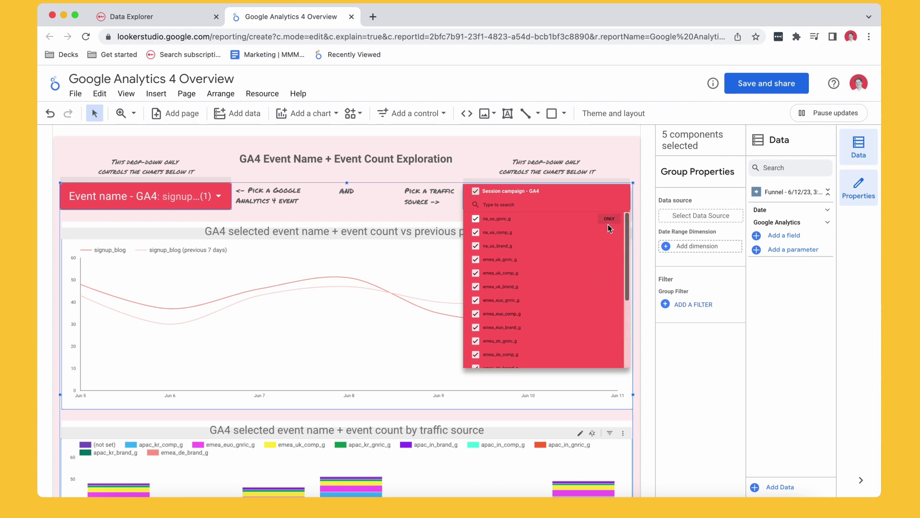
left_click(608, 232)
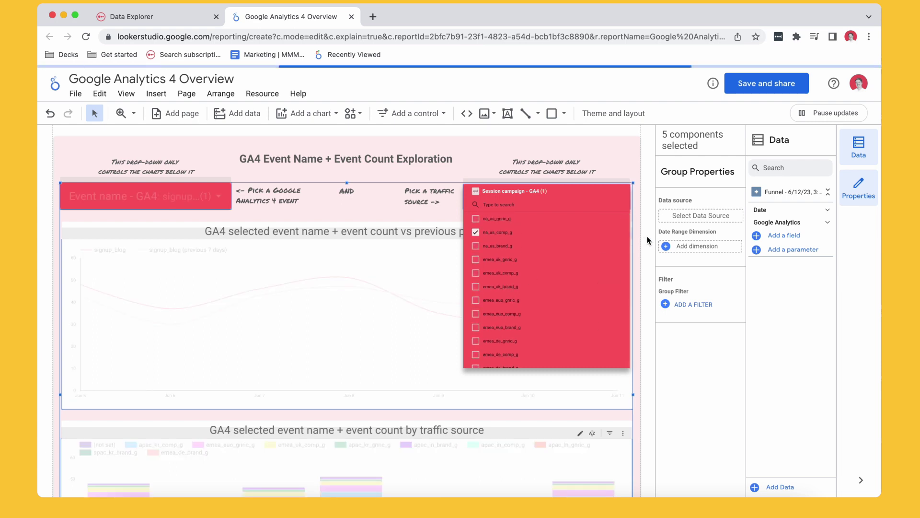
left_click(648, 239)
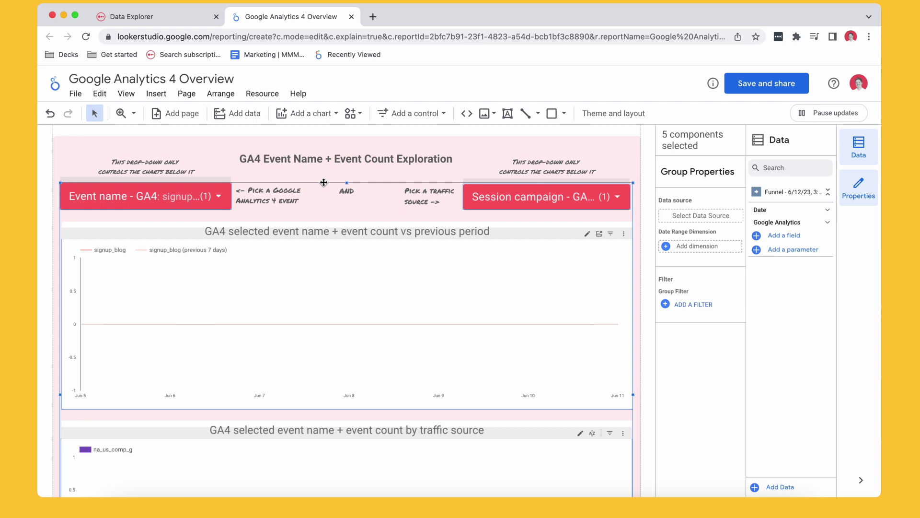
Add na_us_gnric_g, na_us_brand_g, the emea_uk campaigns, emea_euo_gnric_g and emea_euo_comp_g.
left_click(538, 200)
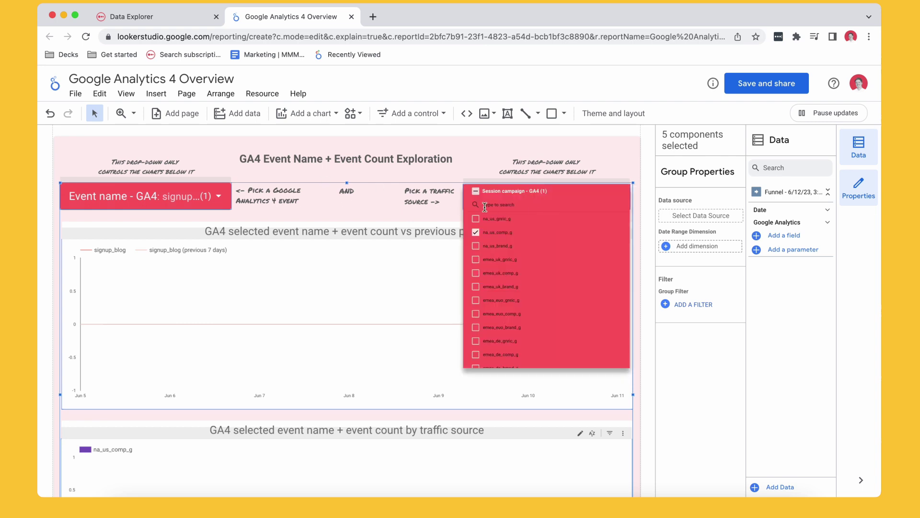
left_click(476, 219)
left_click(476, 246)
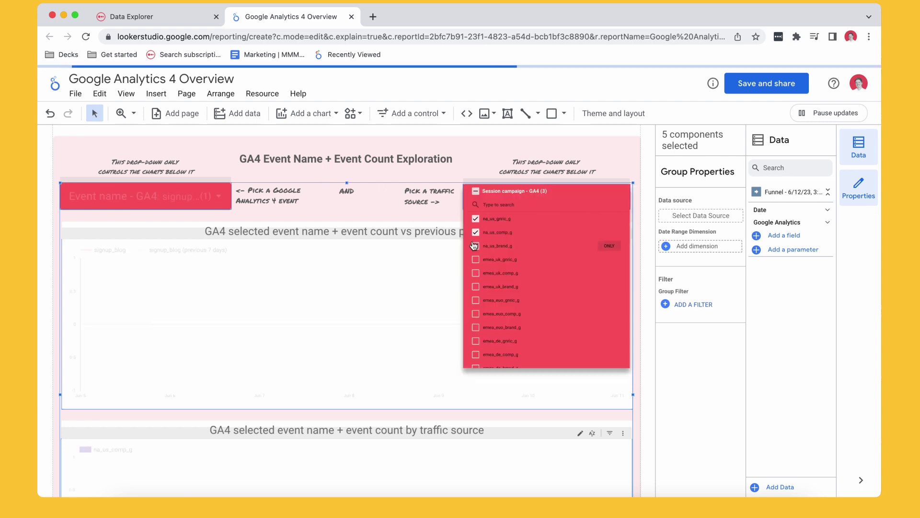
left_click(476, 259)
left_click(476, 286)
left_click(476, 273)
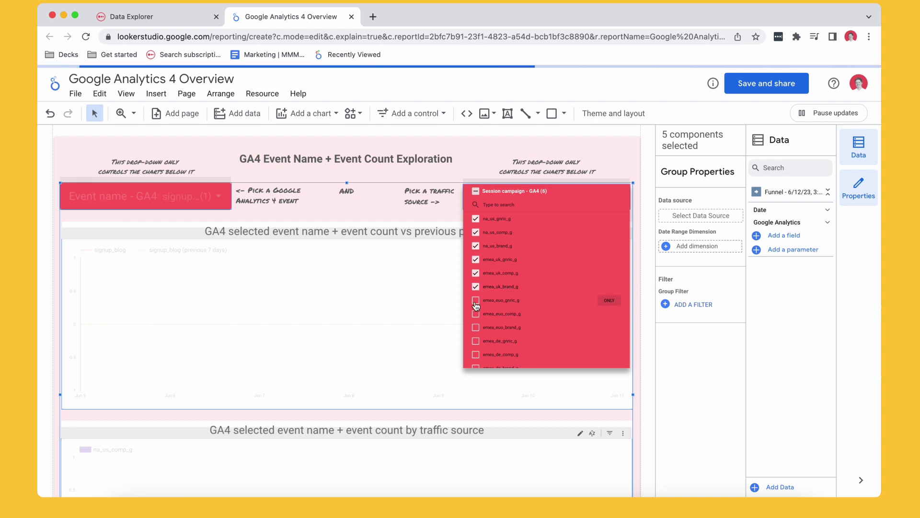
left_click(476, 300)
left_click(476, 314)
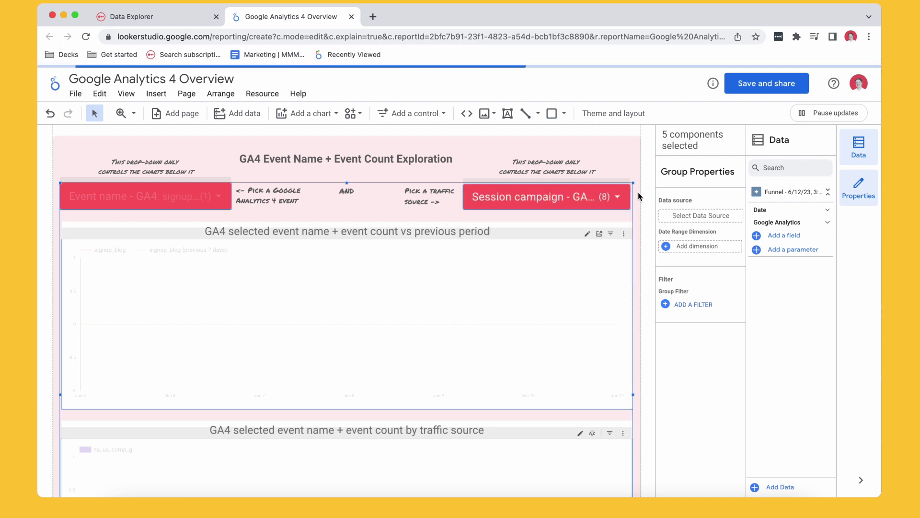
scroll(393, 339, "up", 1)
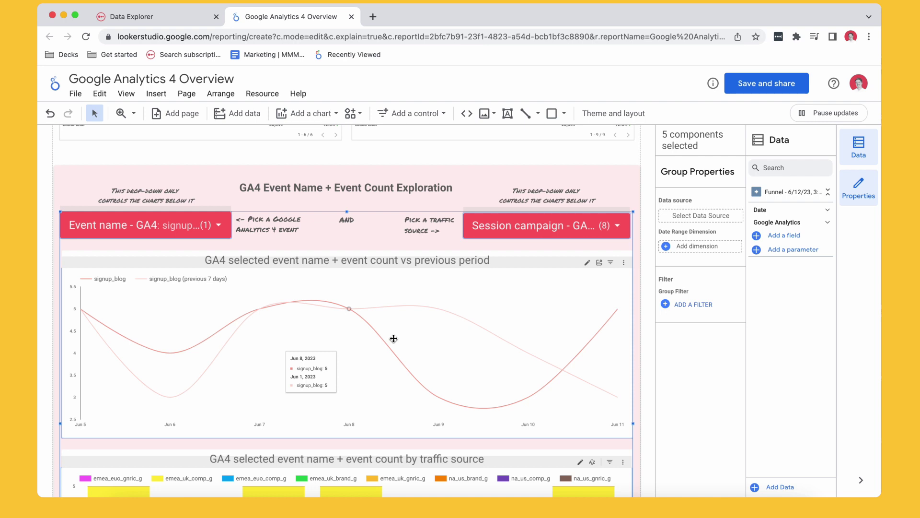
key("Escape")
scroll(288, 312, "down", 5)
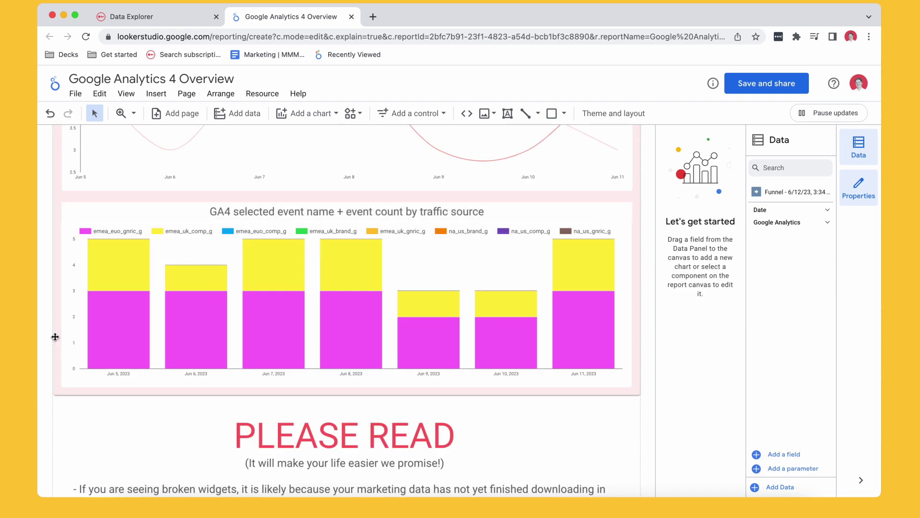
mouse_move(110, 333)
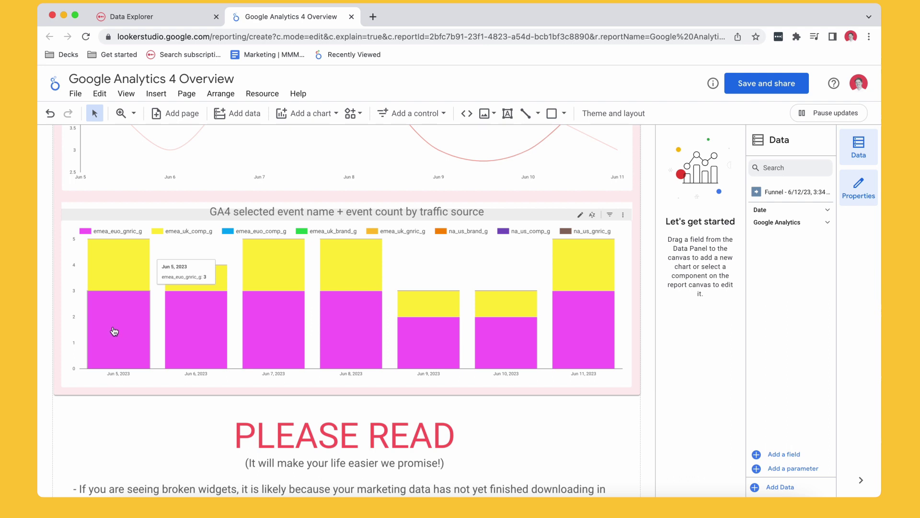
mouse_move(117, 264)
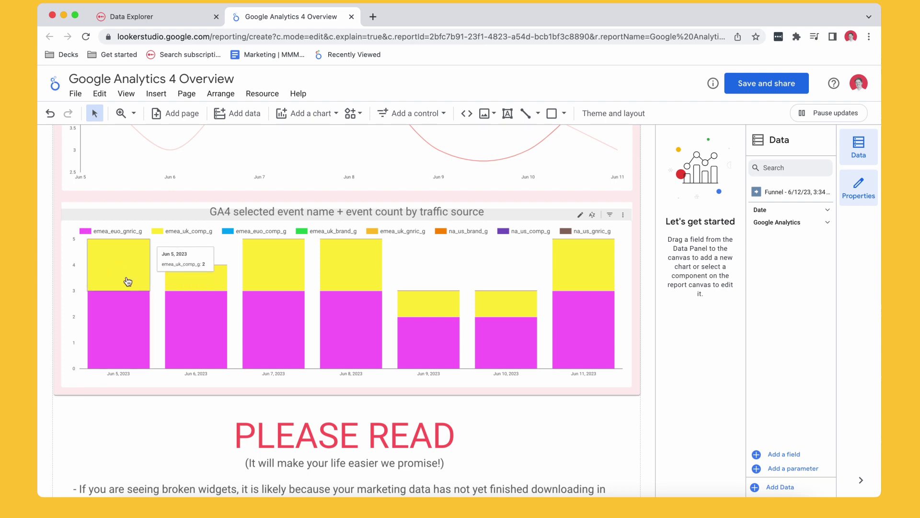
scroll(128, 282, "up", 5)
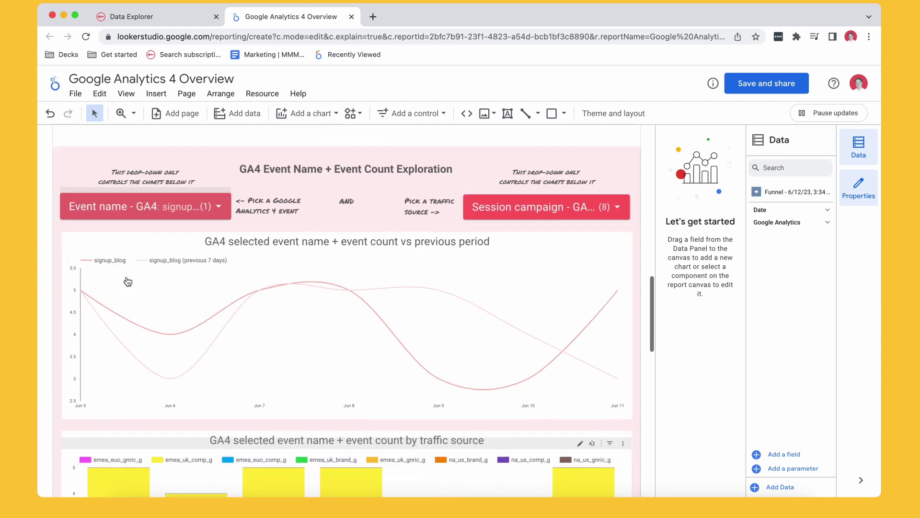
Select all event names in the Event name control so every event is charted.
left_click(203, 209)
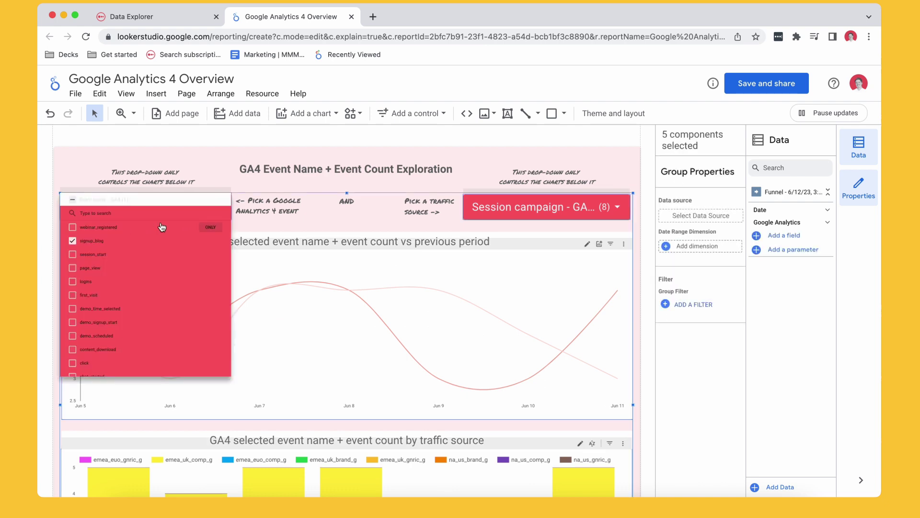
scroll(99, 339, "down", 2)
scroll(99, 338, "up", 2)
left_click(72, 200)
left_click(50, 255)
Scroll through the charts to the PLEASE READ section on fixing broken widgets.
scroll(72, 365, "down", 5)
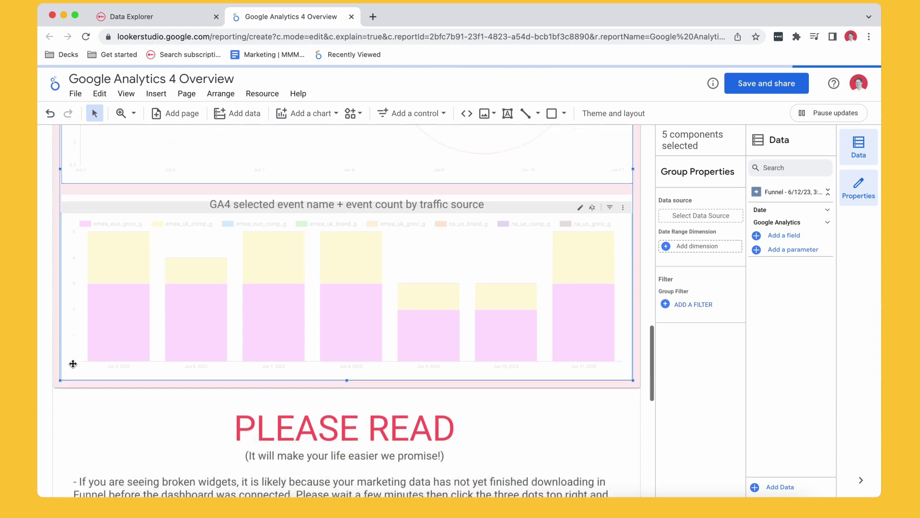
mouse_move(368, 327)
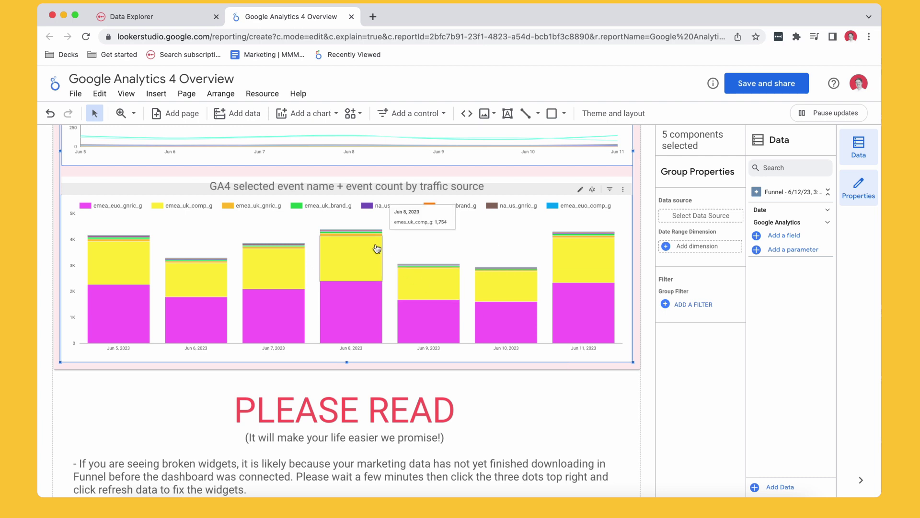
mouse_move(370, 235)
scroll(591, 320, "up", 2)
scroll(591, 320, "up", 3)
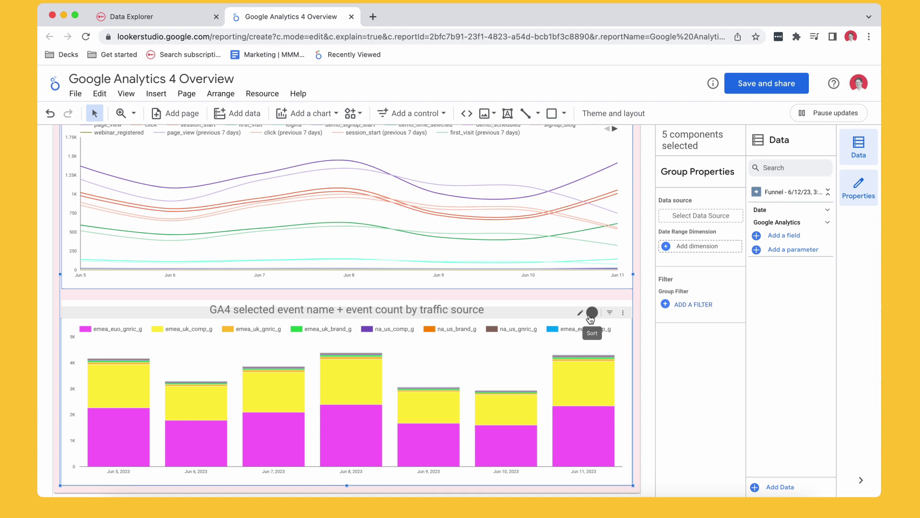
scroll(591, 319, "down", 7)
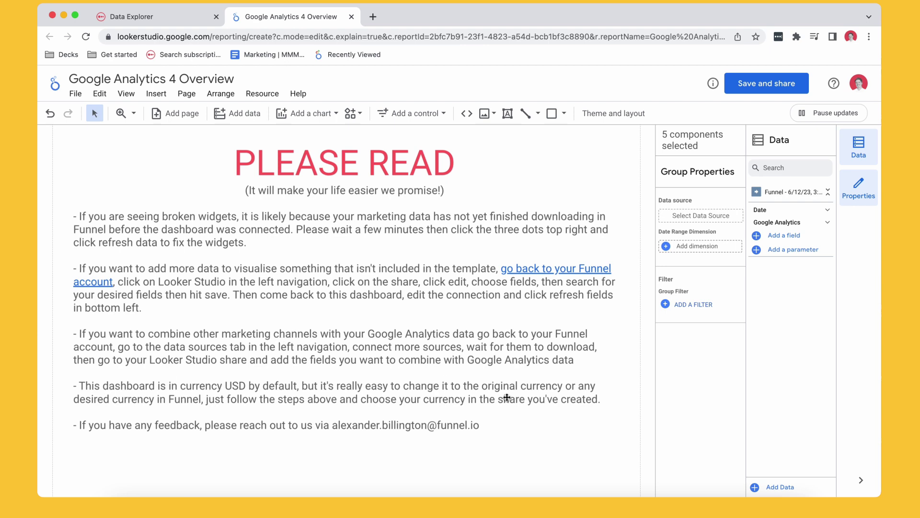
scroll(595, 397, "down", 2)
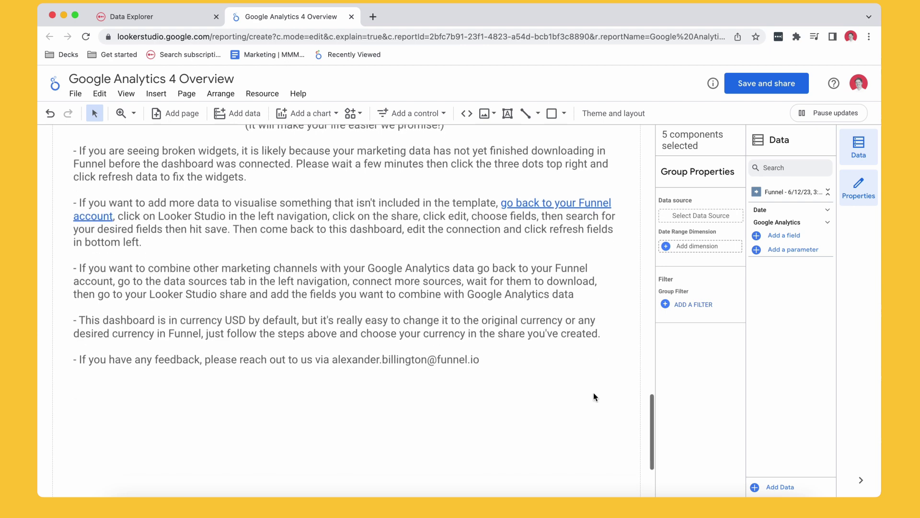
scroll(594, 397, "up", 10)
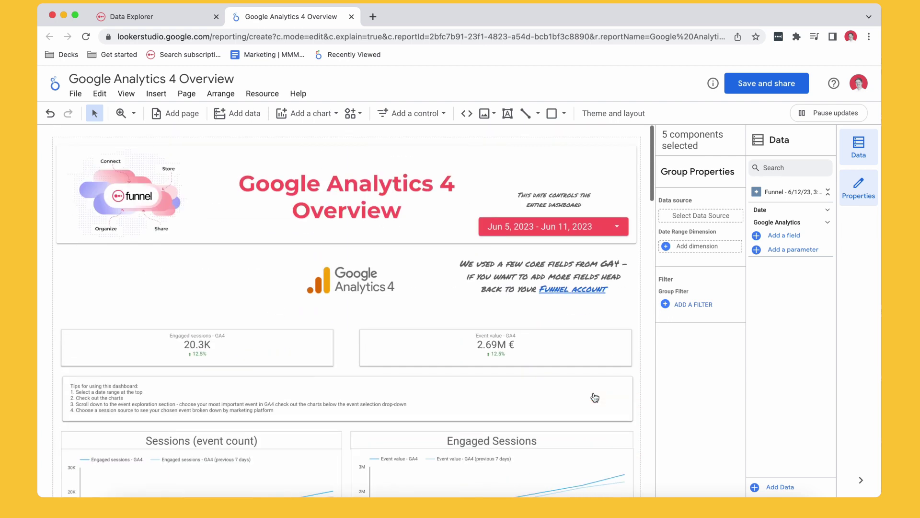
scroll(593, 394, "down", 8)
scroll(594, 394, "down", 7)
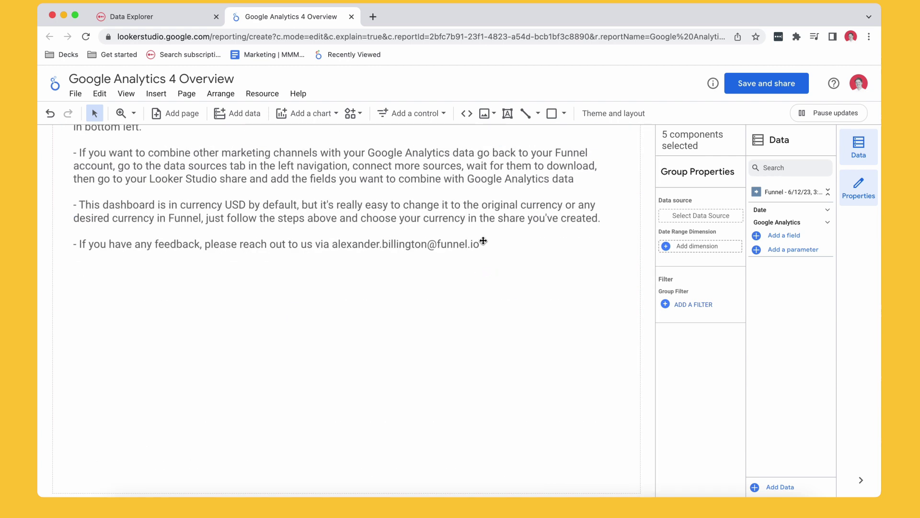
left_click_drag(483, 243, 353, 245)
key("ctrl+z")
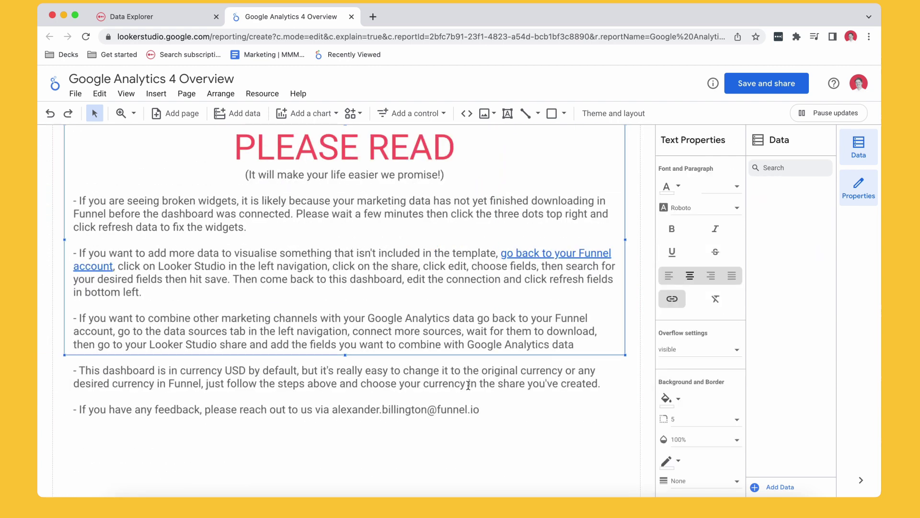
left_click(650, 351)
scroll(647, 335, "up", 10)
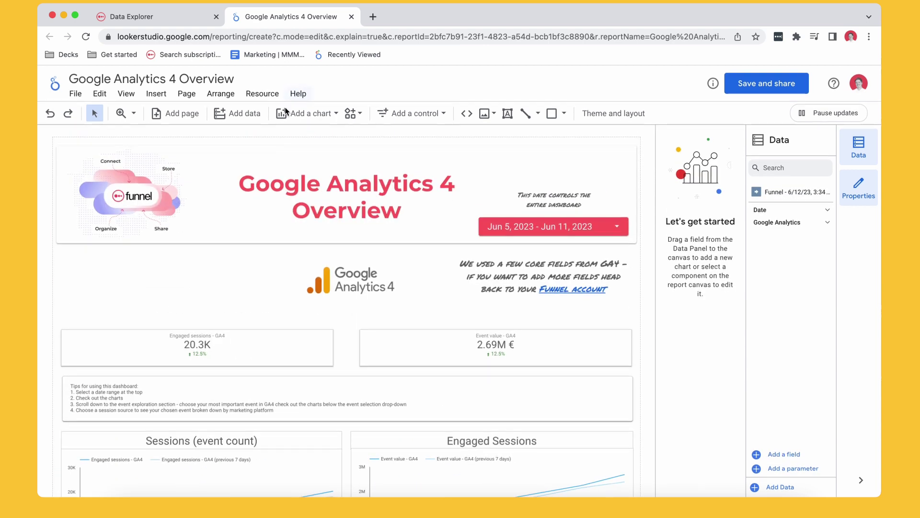
Go from the Data Explorer to the Google Looker Studio templates page and browse the templates.
left_click(186, 23)
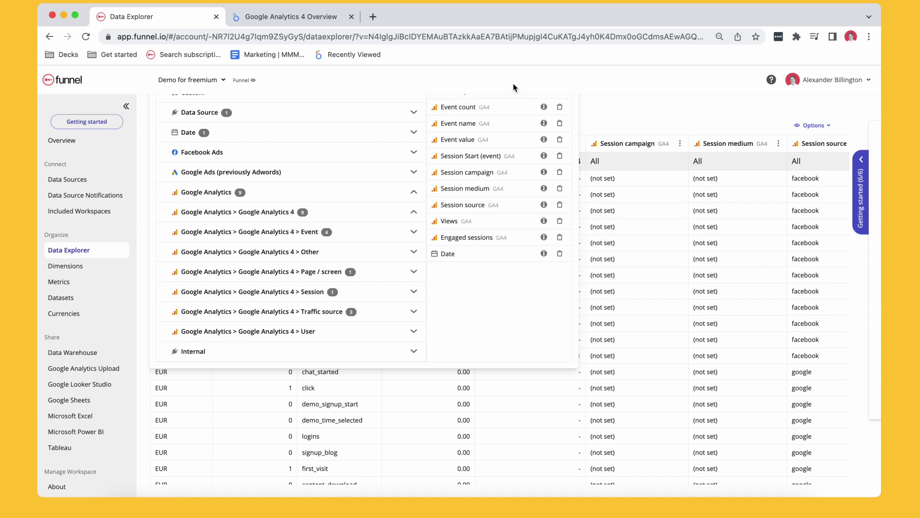
left_click(84, 386)
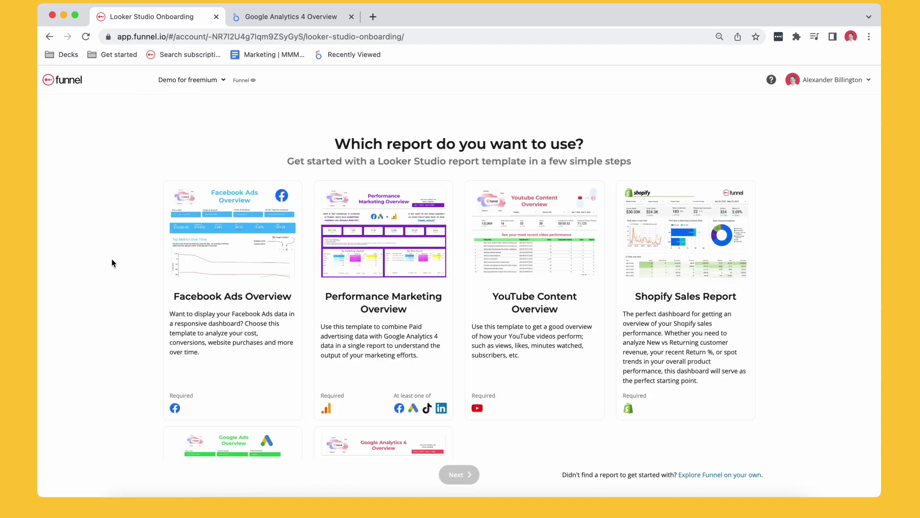
scroll(113, 263, "down", 1)
scroll(113, 262, "up", 1)
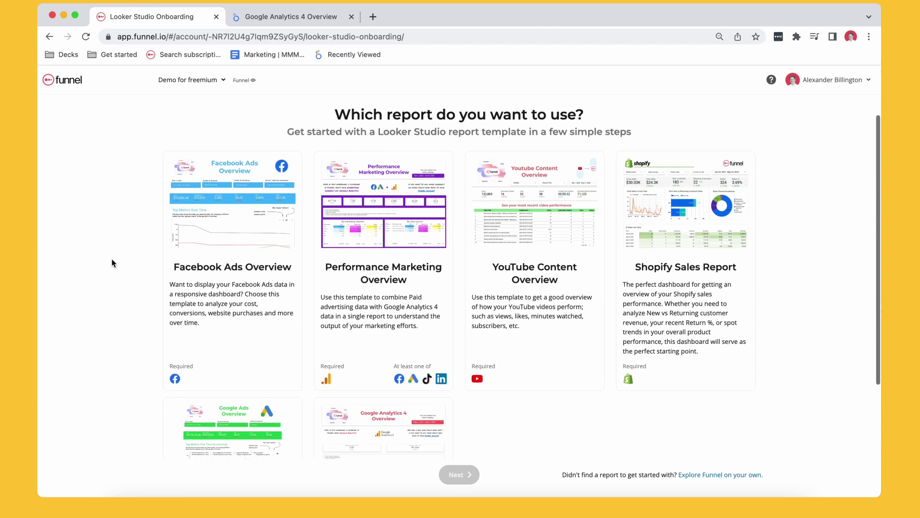
scroll(113, 263, "down", 1)
scroll(113, 263, "up", 1)
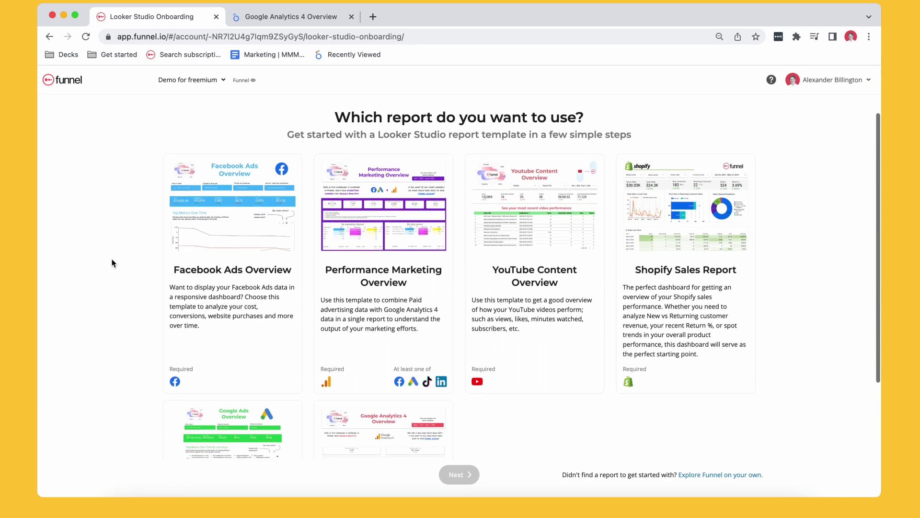
scroll(112, 262, "up", 1)
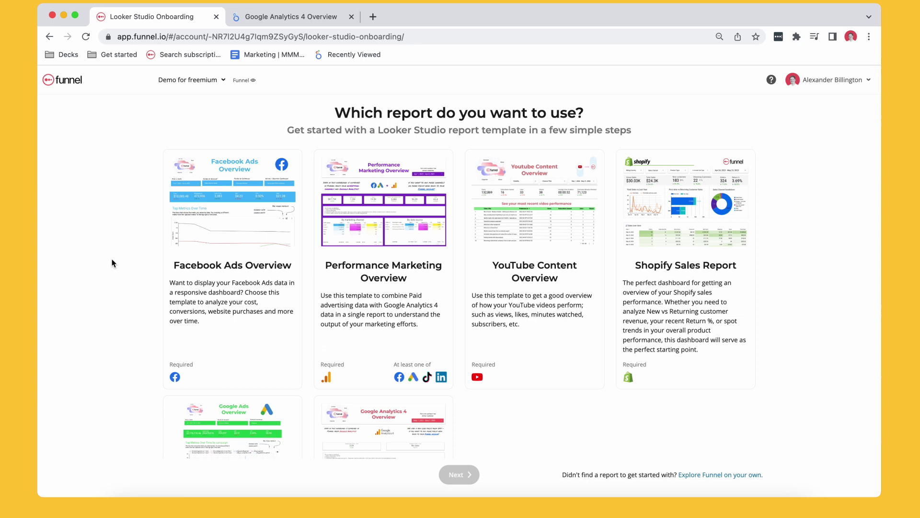
scroll(111, 261, "down", 1)
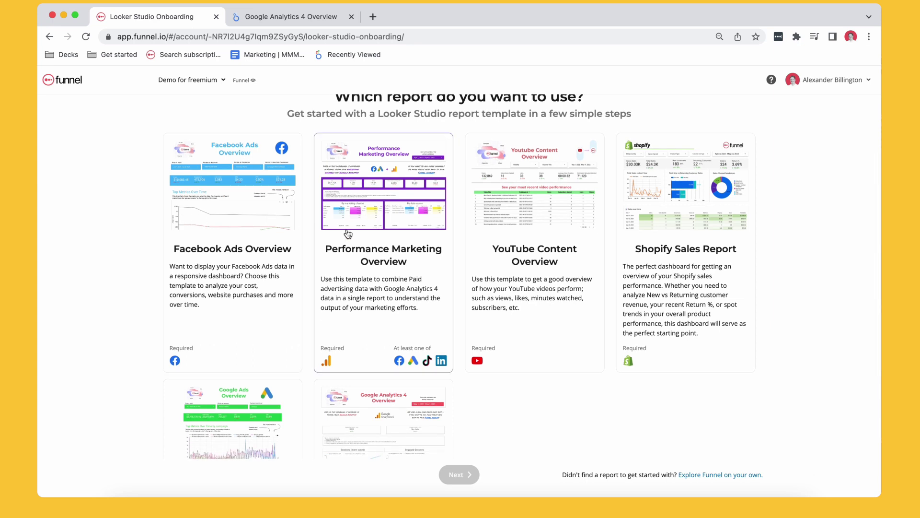
scroll(537, 343, "down", 5)
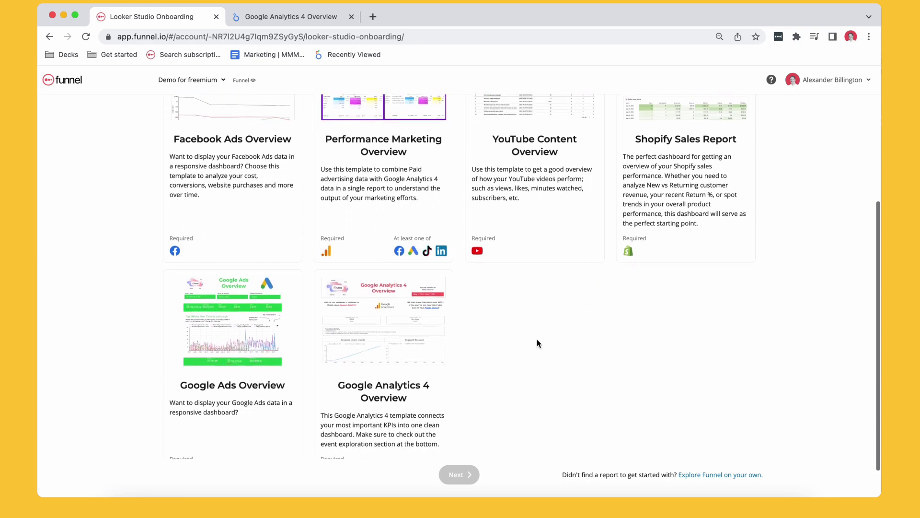
scroll(537, 338, "up", 7)
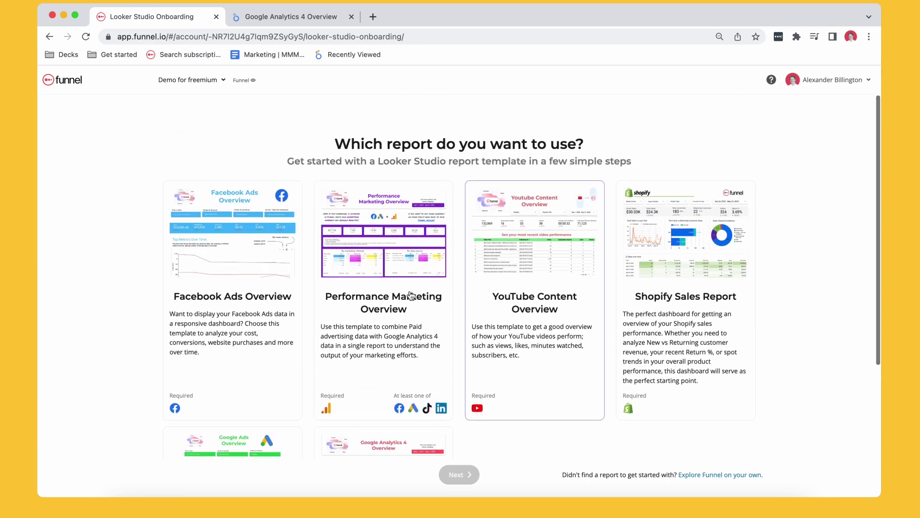